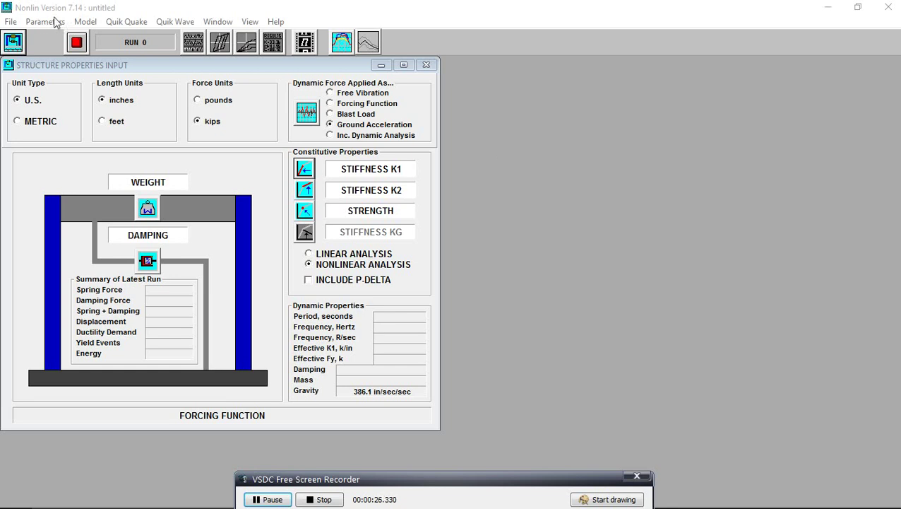
# Try to open the program's help contents, dismissing the app chooser.
pyautogui.click(277, 22)
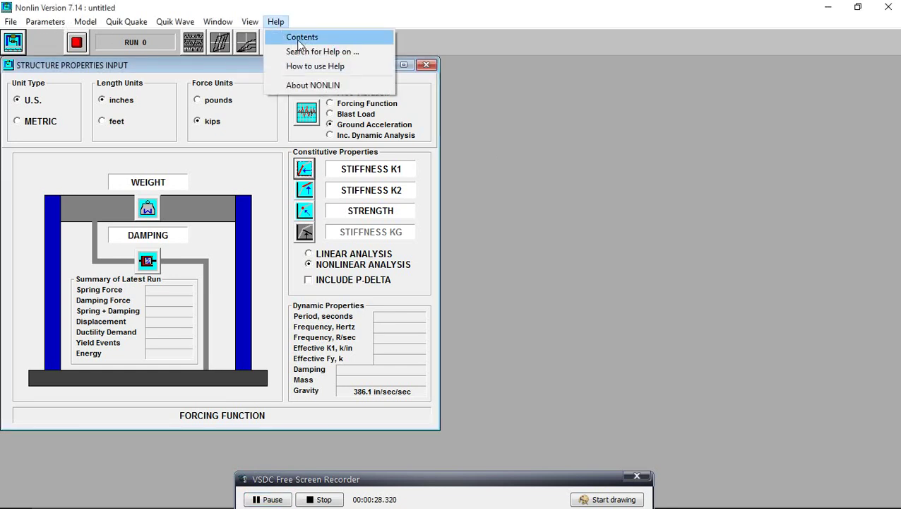
pyautogui.click(301, 38)
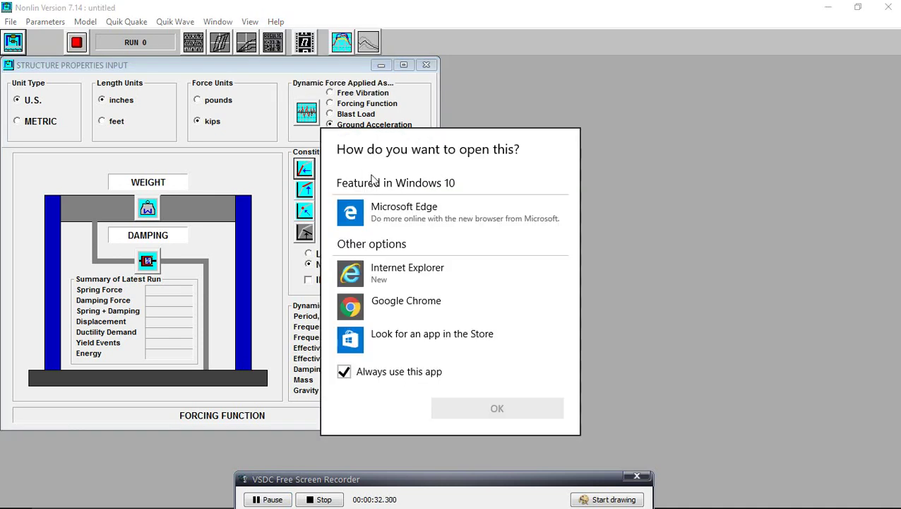
pyautogui.click(653, 405)
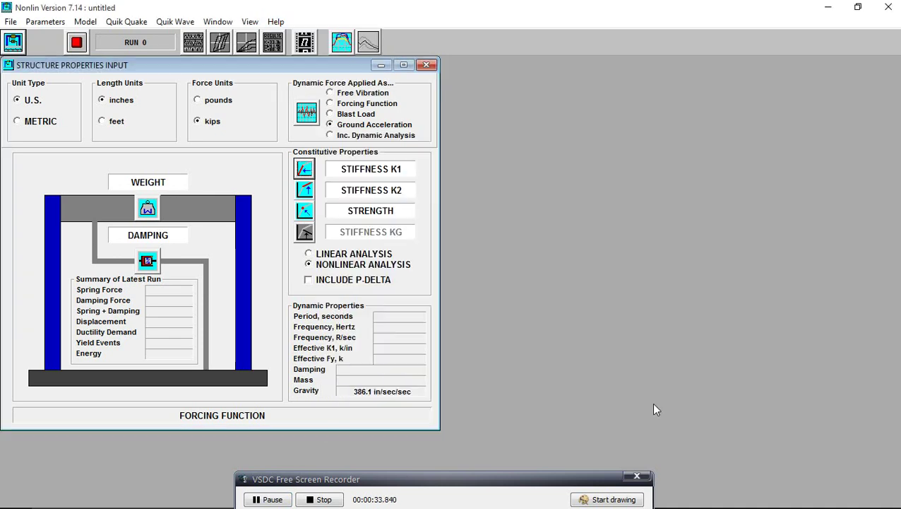
# View the About NONLIN version and developer information, closing it after reading.
pyautogui.click(277, 22)
pyautogui.click(315, 89)
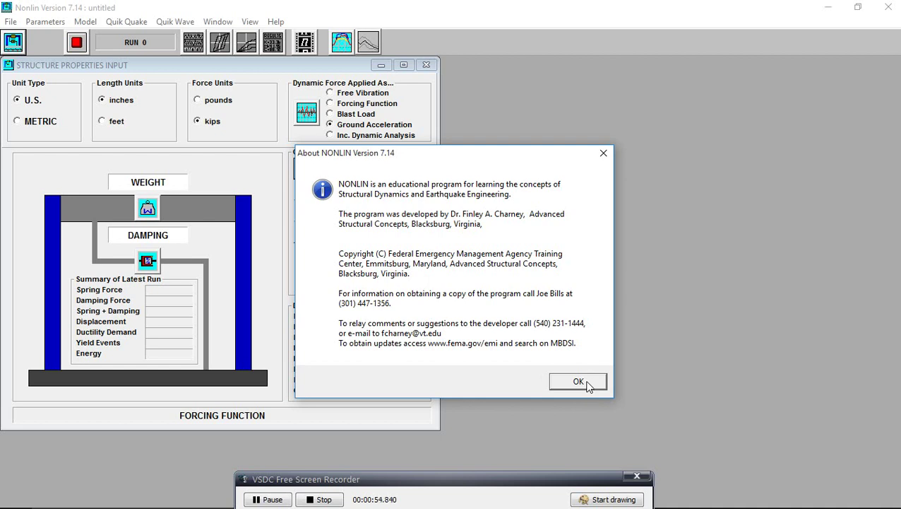
pyautogui.click(605, 154)
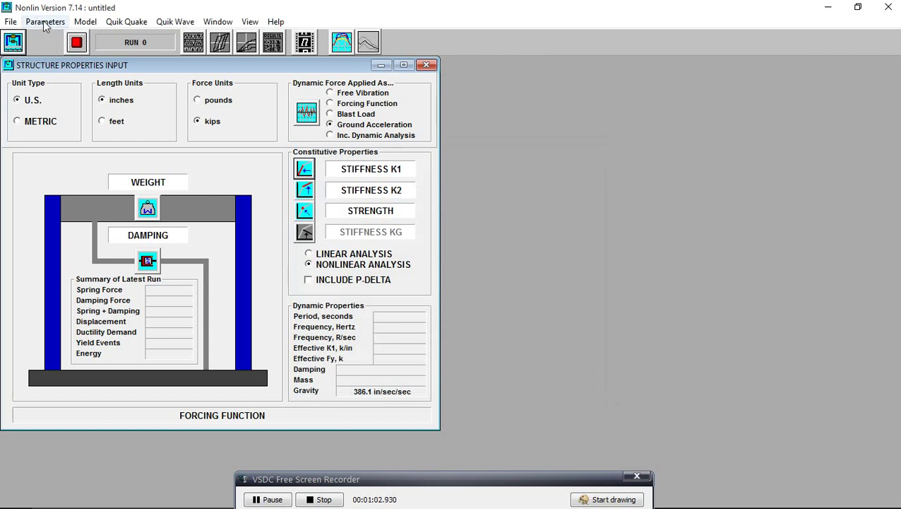
# Switch the units to metric with lengths in meters and set the structural weight to 100 kN.
pyautogui.click(30, 123)
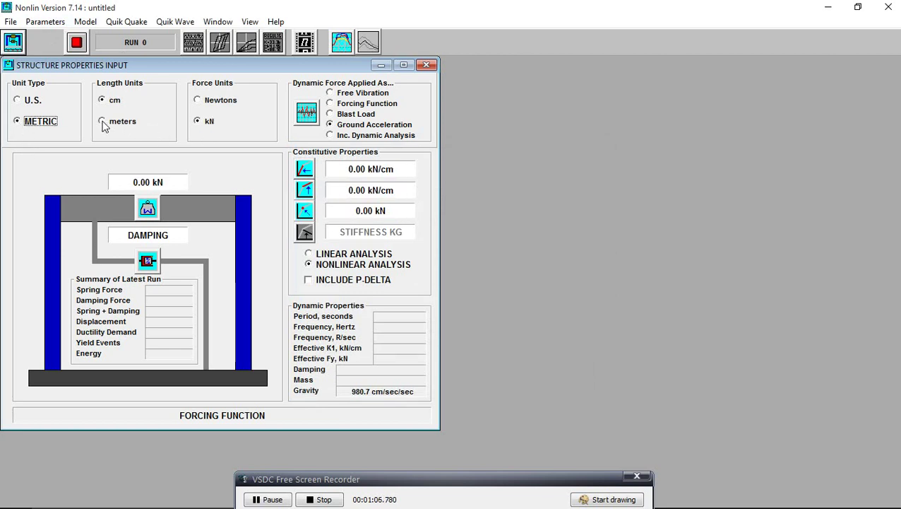
pyautogui.click(103, 122)
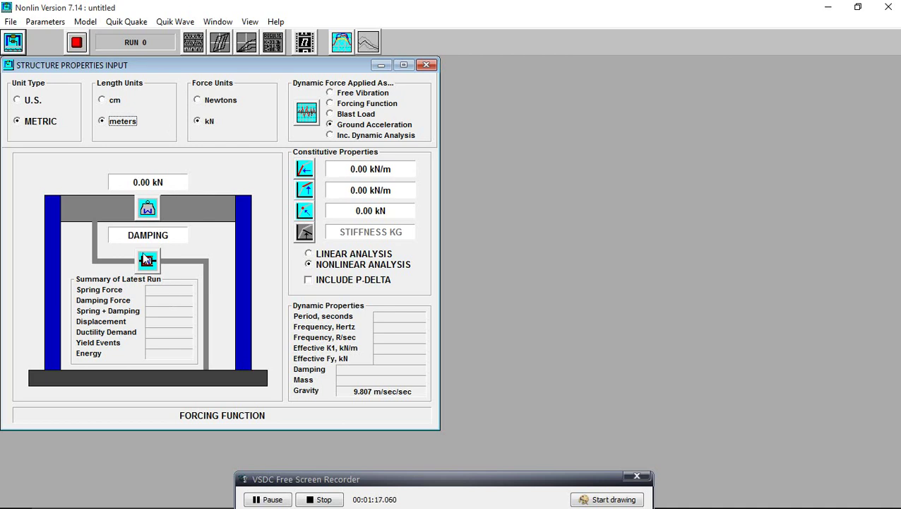
pyautogui.click(148, 208)
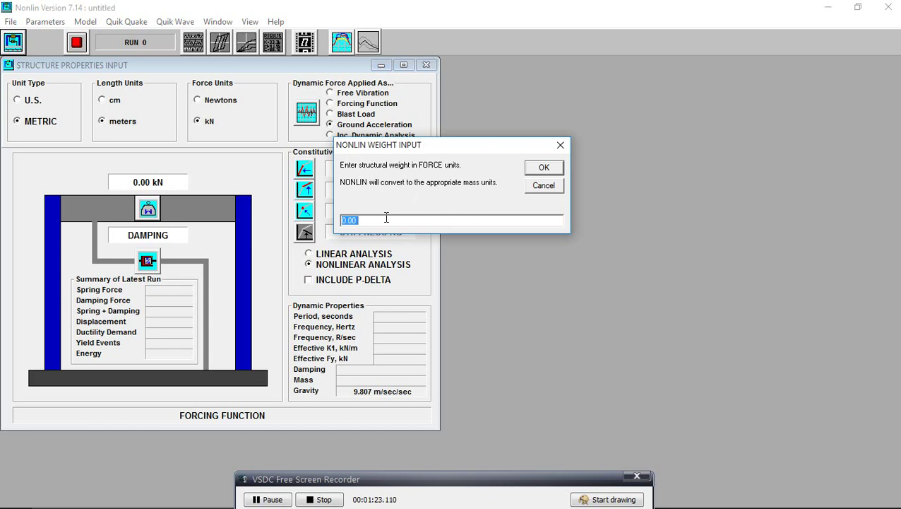
pyautogui.write('100')
pyautogui.click(555, 168)
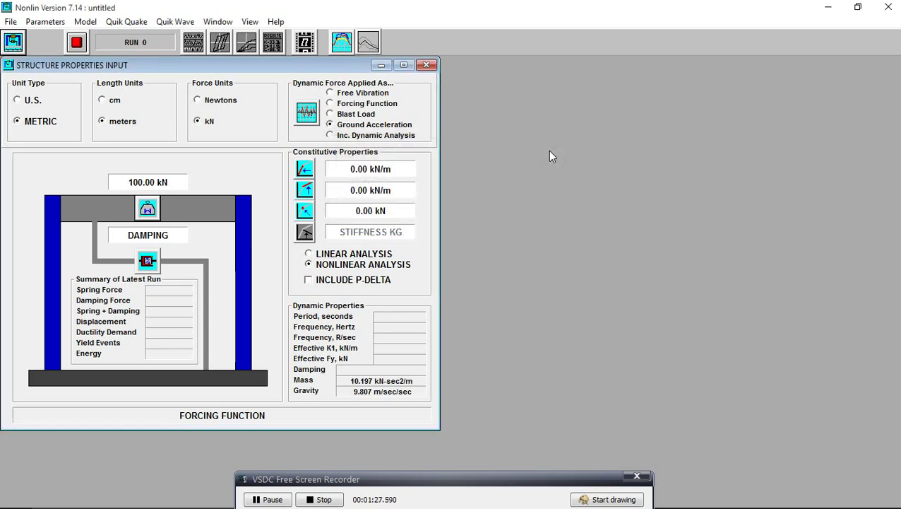
# Set the structural damping to 5% critical.
pyautogui.click(147, 262)
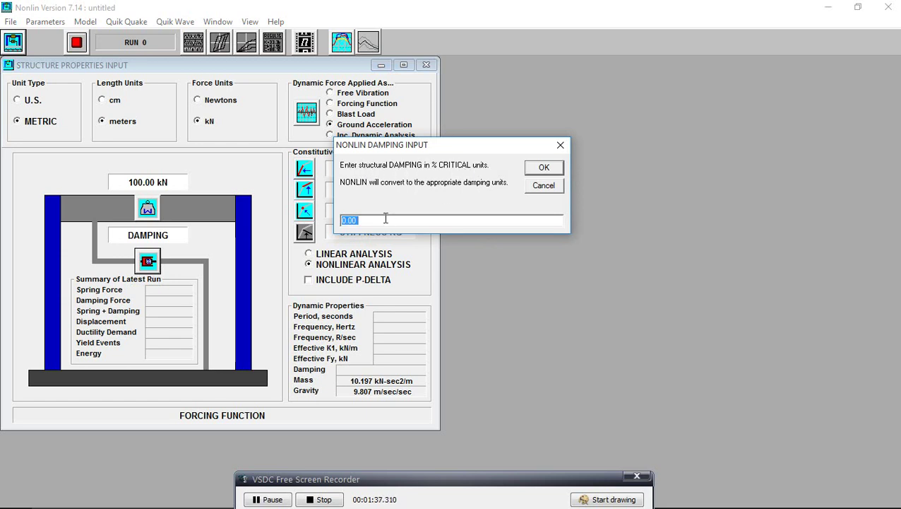
pyautogui.write('5')
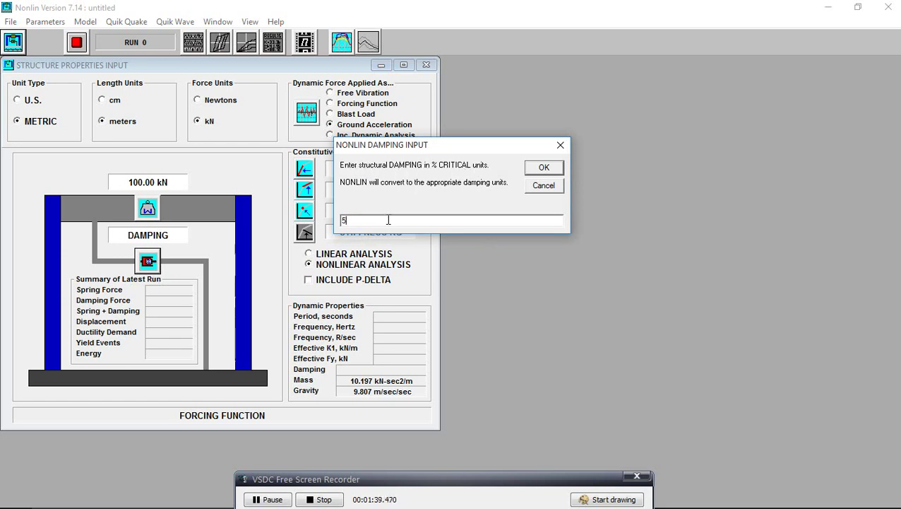
pyautogui.click(551, 171)
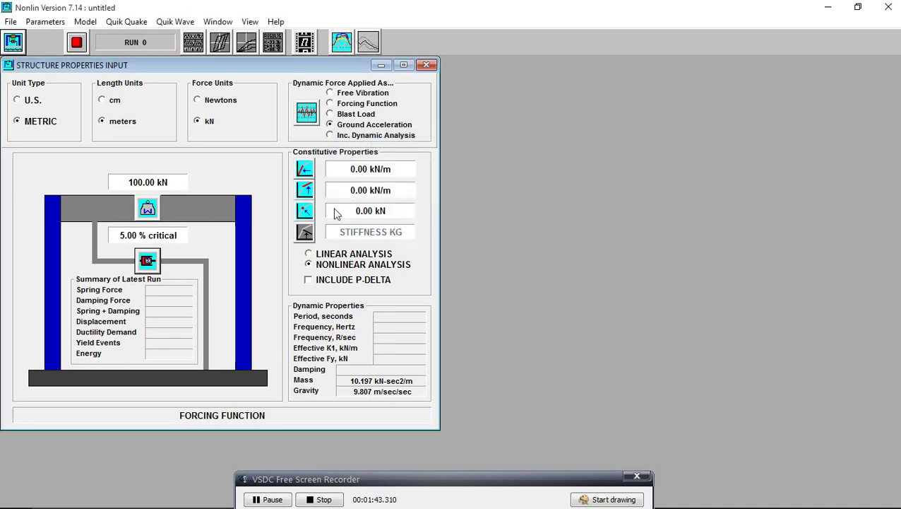
# Choose linear analysis and set the initial stiffness K1 to 300 kN/m, leaving P-Delta excluded.
pyautogui.click(309, 255)
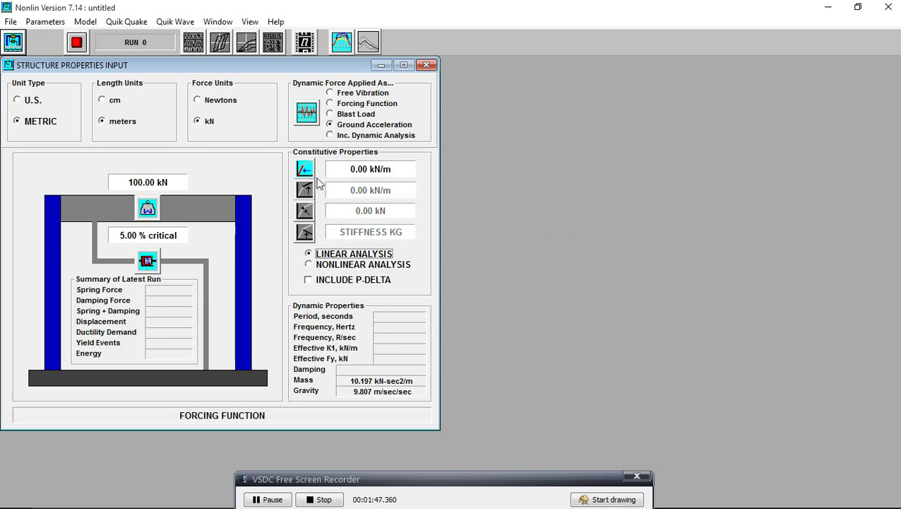
pyautogui.click(305, 170)
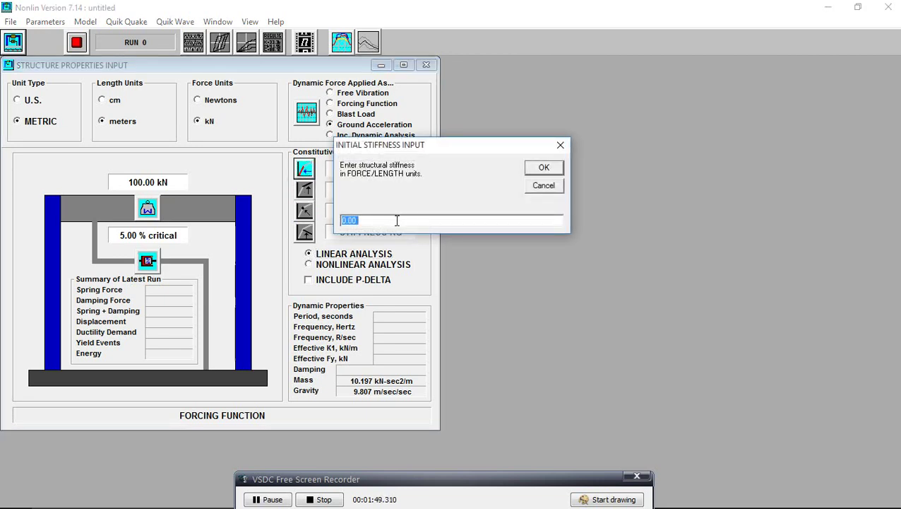
pyautogui.write('6')
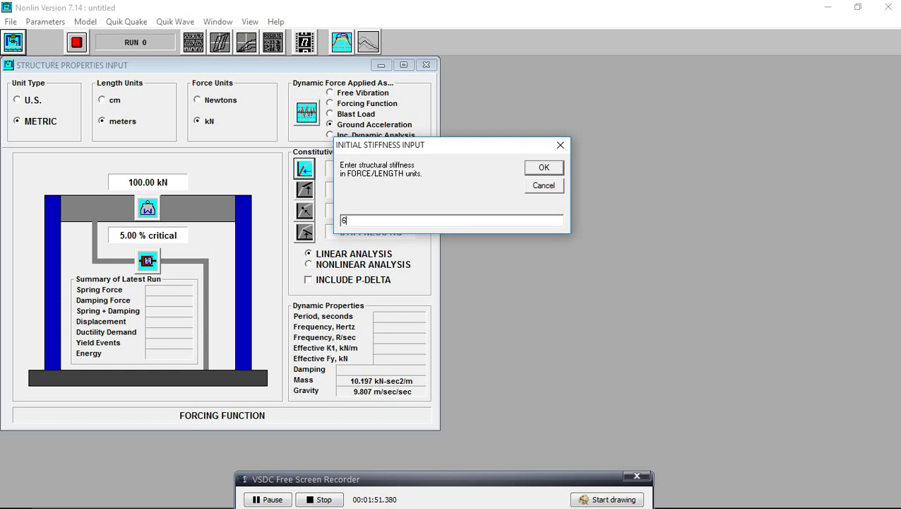
pyautogui.press('BackSpace')
pyautogui.press('BackSpace')
pyautogui.click(541, 168)
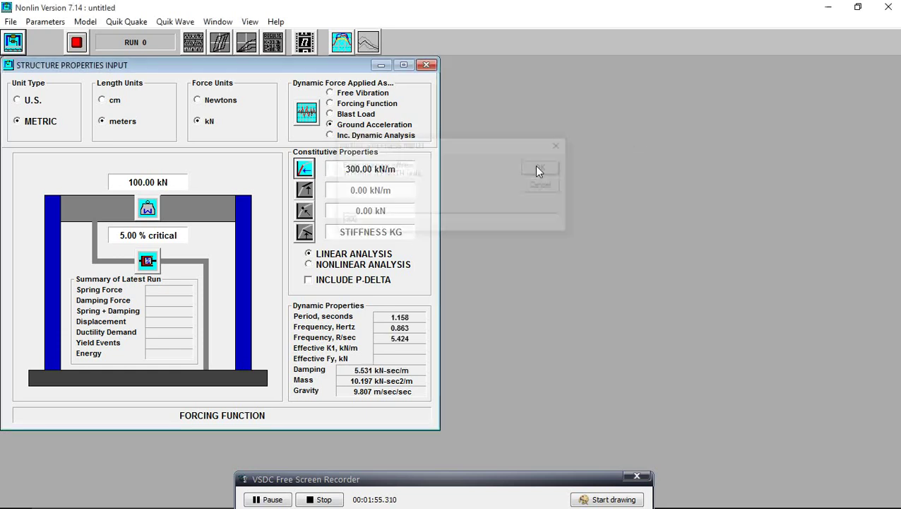
pyautogui.click(308, 280)
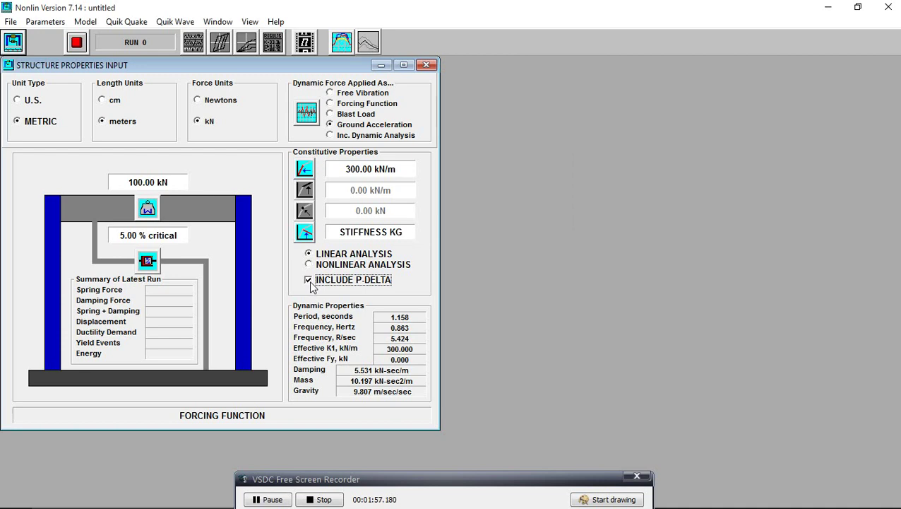
pyautogui.click(309, 281)
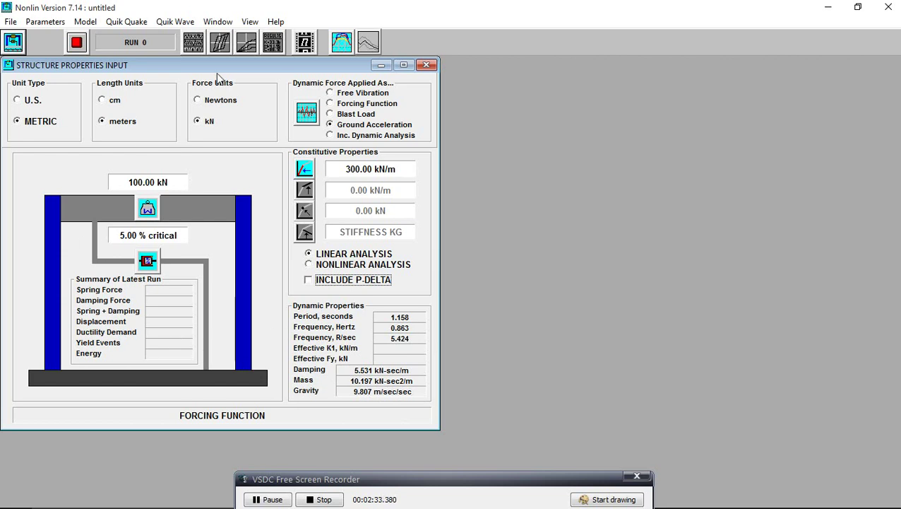
# Load the 1940ELCEN180.nga earthquake record as the ground acceleration and run the analysis.
pyautogui.click(134, 24)
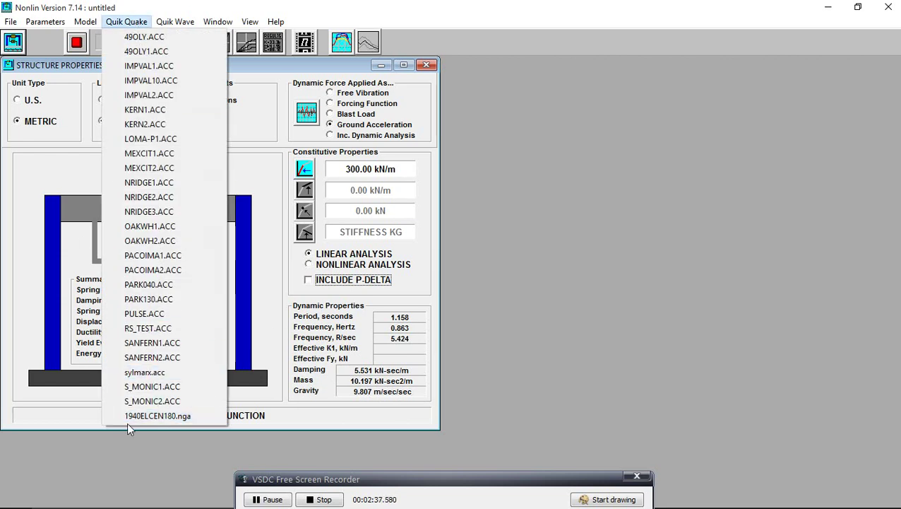
pyautogui.click(165, 417)
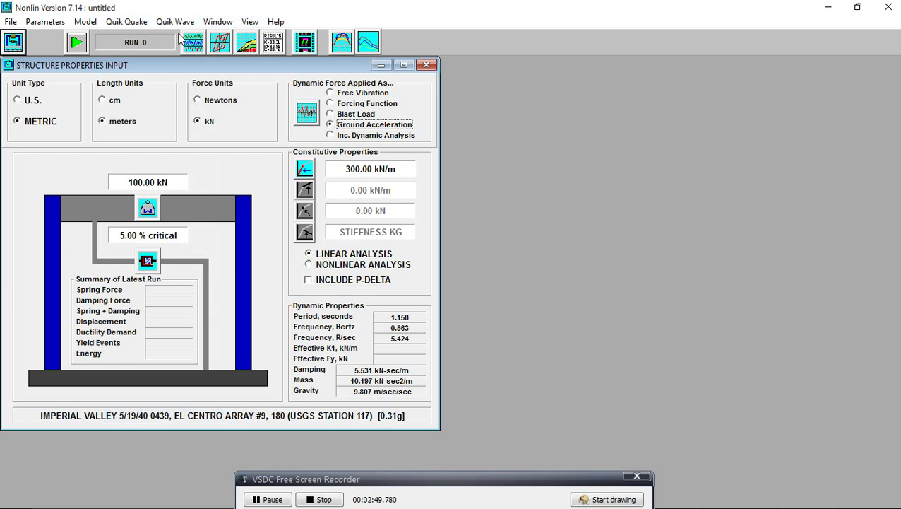
pyautogui.click(77, 43)
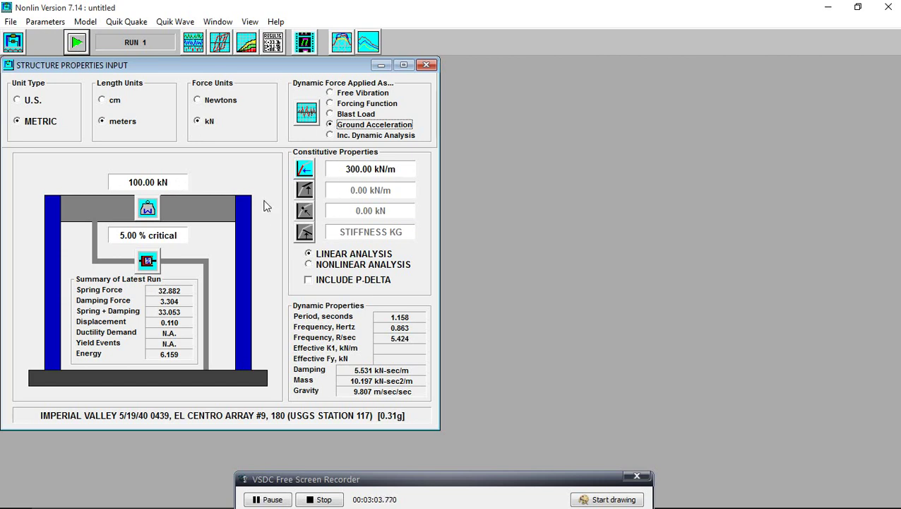
# Open the computed time histories and view total acceleration, velocity and displacement in turn in the first graph.
pyautogui.click(193, 43)
pyautogui.moveTo(115, 196); pyautogui.dragTo(187, 168)
pyautogui.click(187, 129)
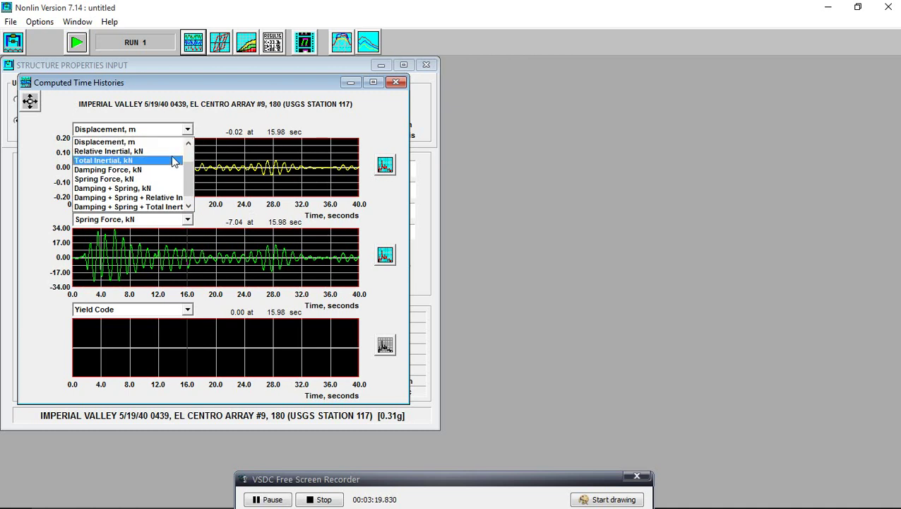
pyautogui.scroll(-1, 176, 162)
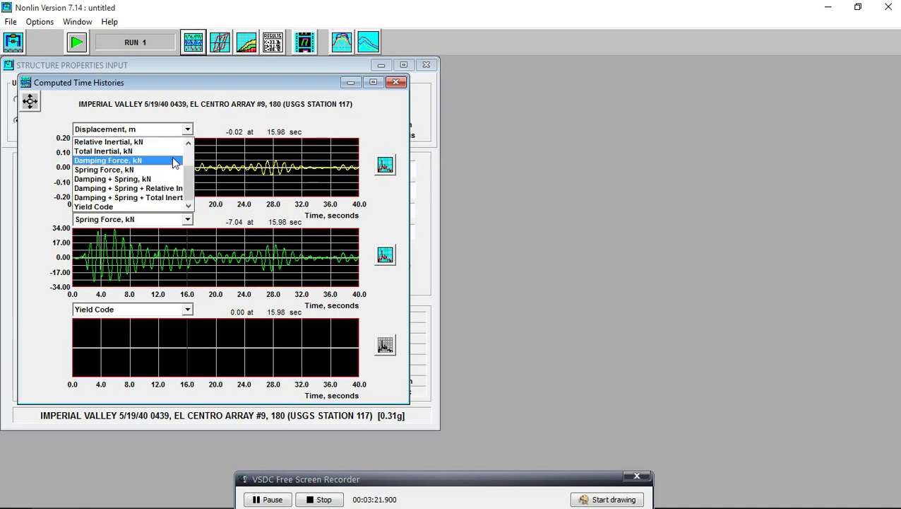
pyautogui.scroll(4, 175, 163)
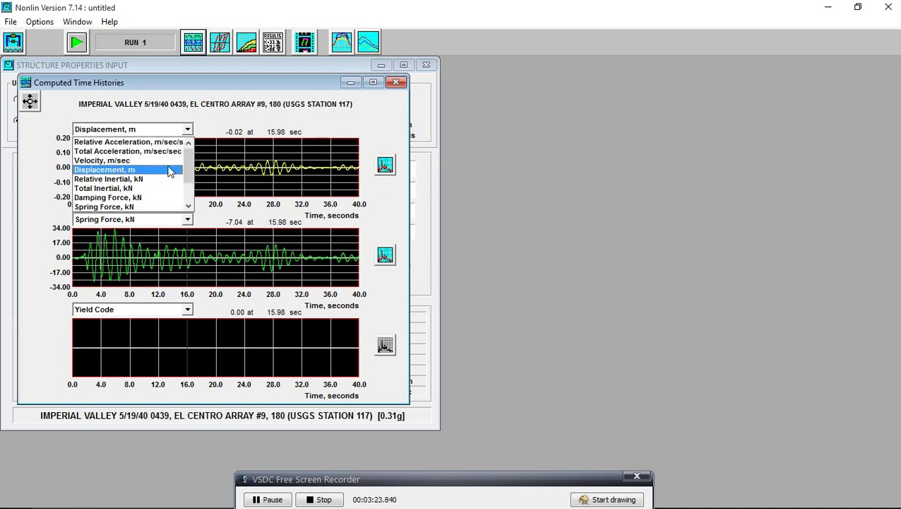
pyautogui.click(149, 157)
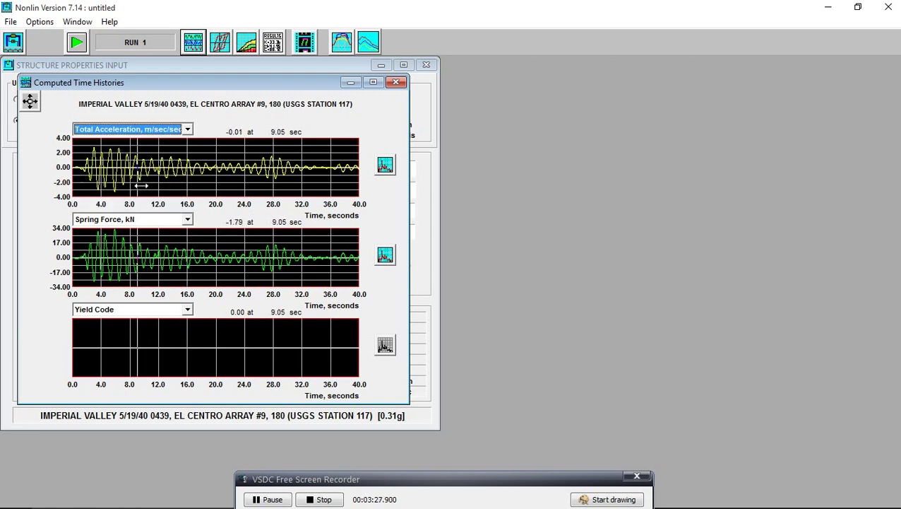
pyautogui.click(188, 130)
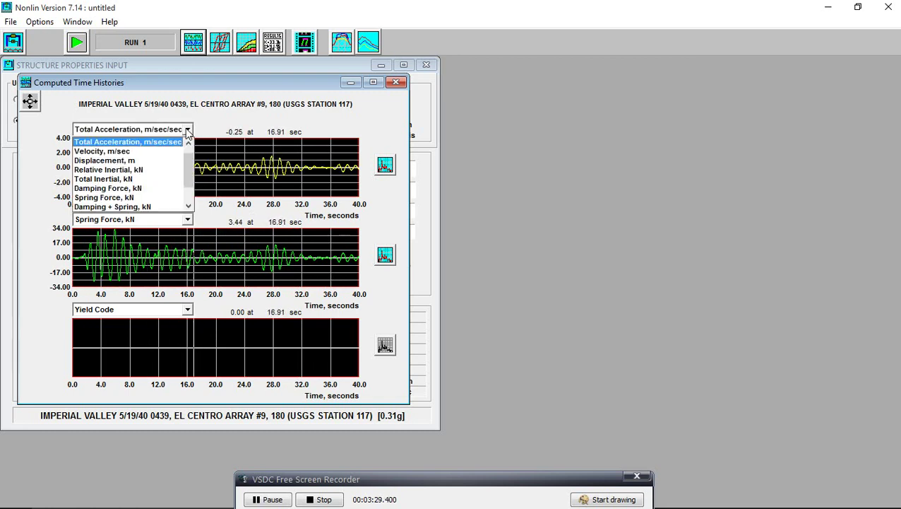
pyautogui.click(128, 153)
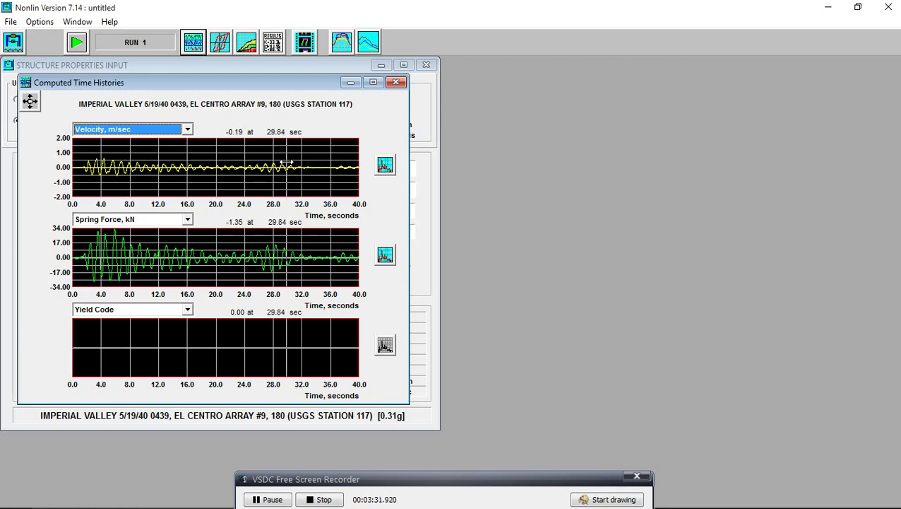
pyautogui.click(188, 131)
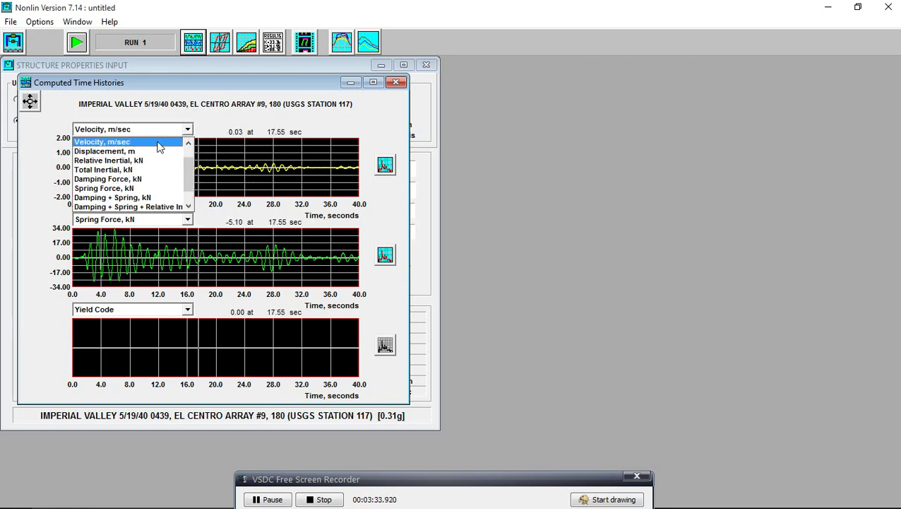
pyautogui.click(159, 152)
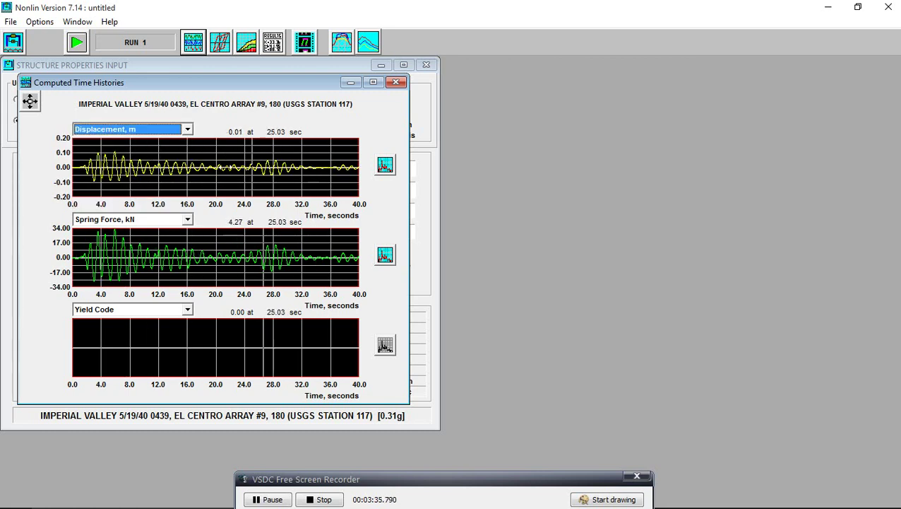
# Review the response quantities available for the second and third graphs, and close the time histories.
pyautogui.click(188, 221)
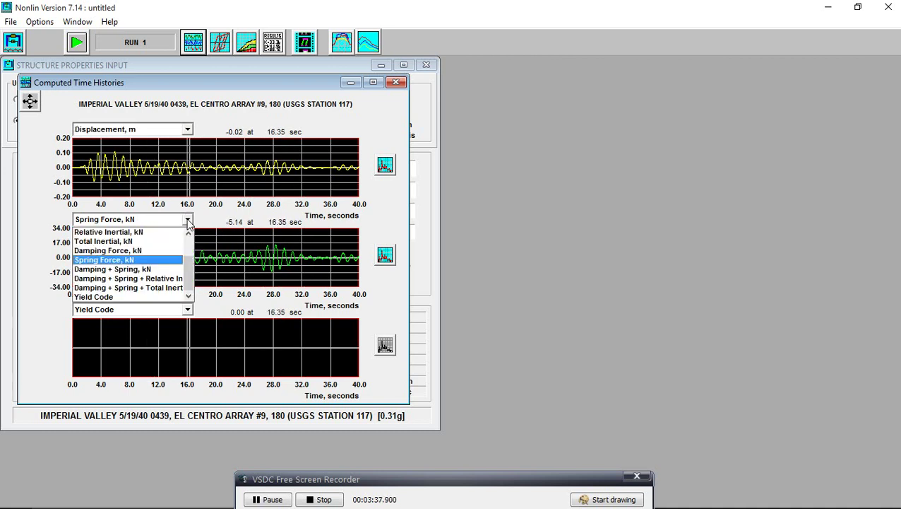
pyautogui.scroll(3, 168, 252)
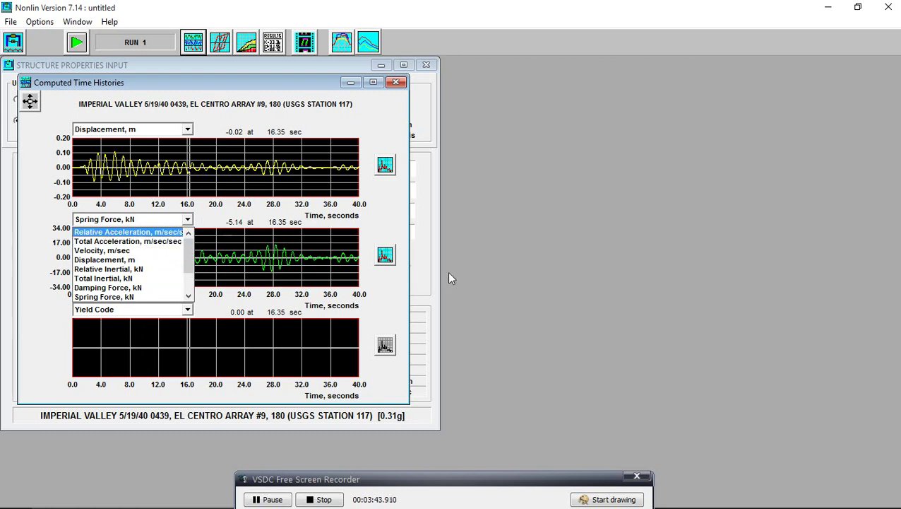
pyautogui.click(569, 311)
pyautogui.click(188, 310)
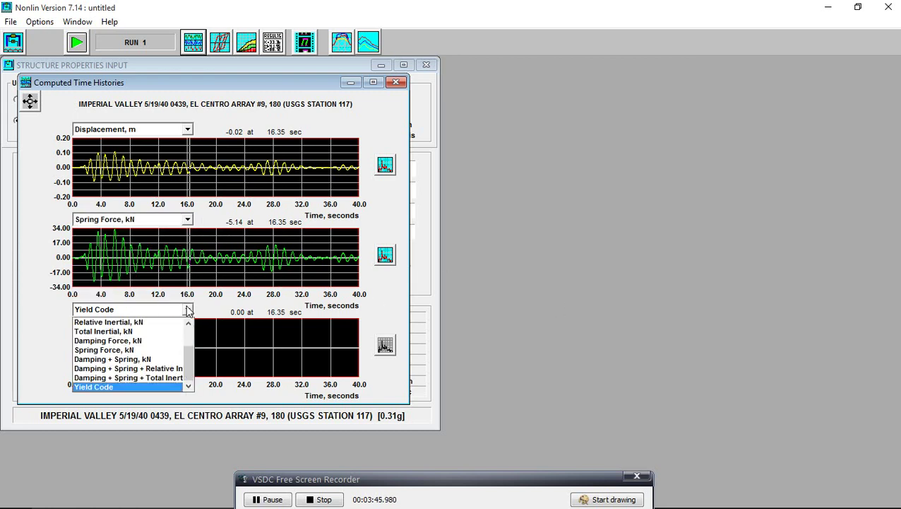
pyautogui.click(188, 309)
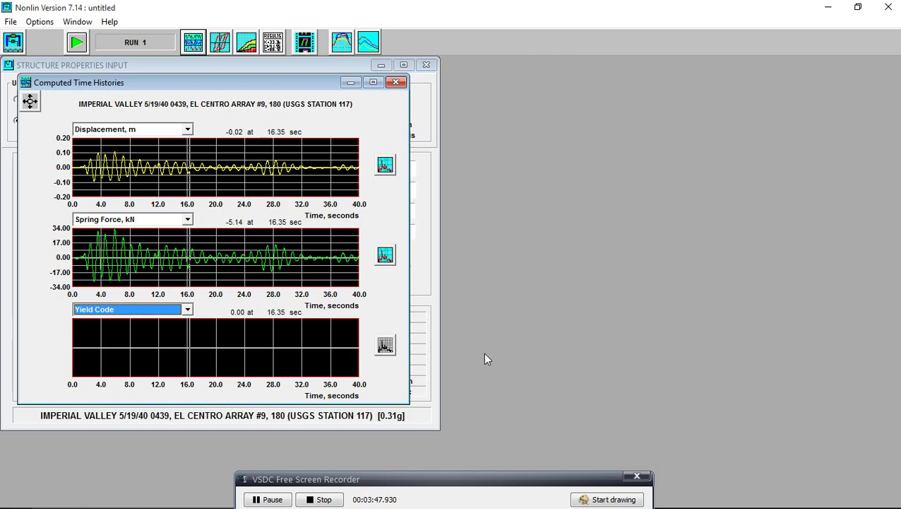
pyautogui.click(396, 82)
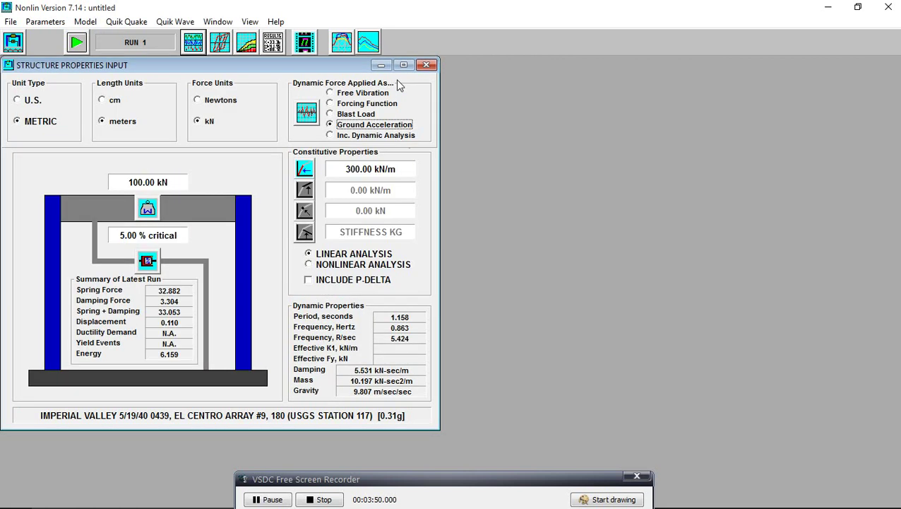
# View the computed hysteresis plots for inertial, damping and spring force, and close them.
pyautogui.click(220, 43)
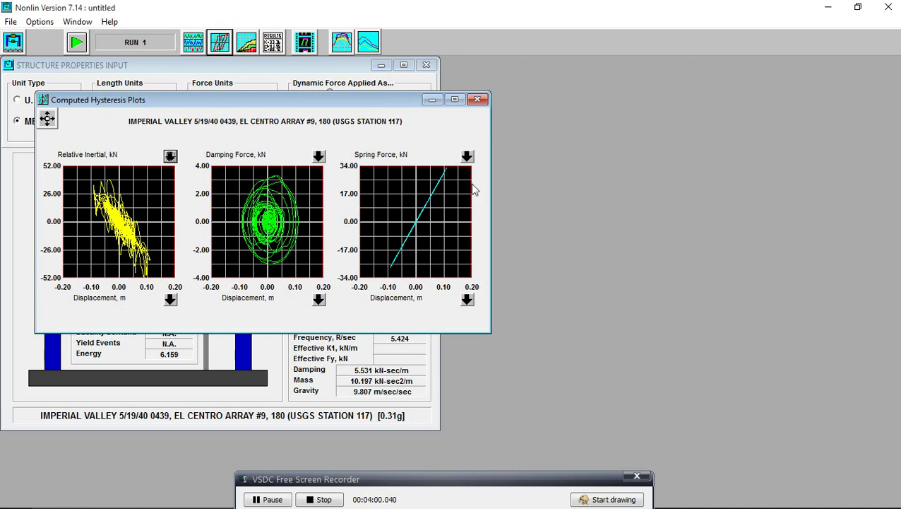
pyautogui.click(478, 100)
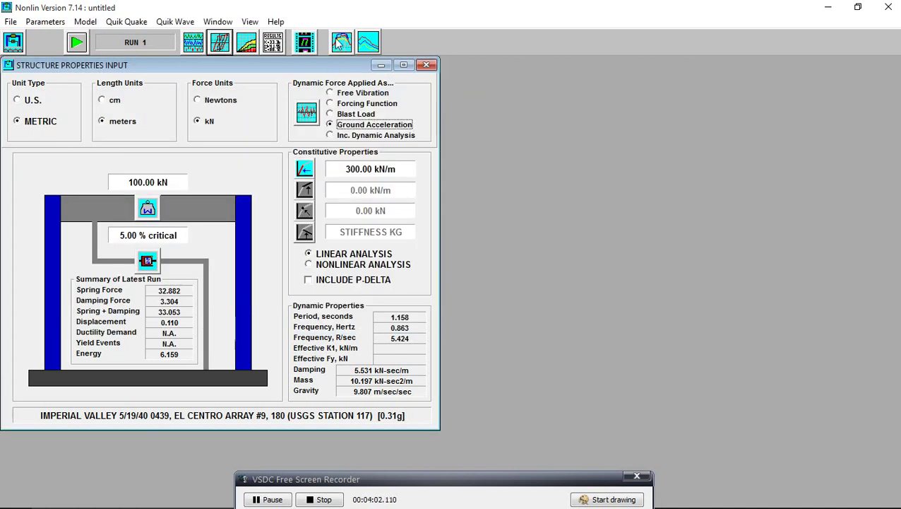
# Open the summary of computed results at 100% zoom, read from the input properties through the response maxima, and close it.
pyautogui.click(272, 42)
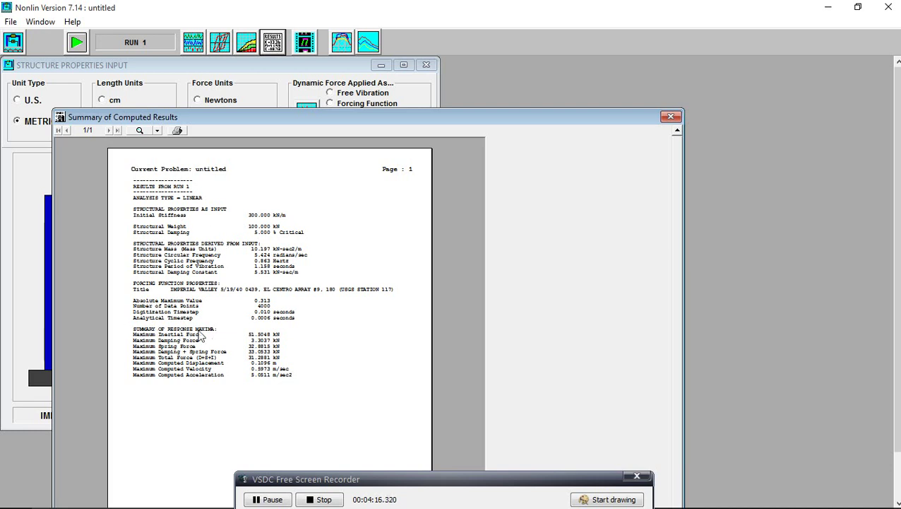
pyautogui.click(157, 130)
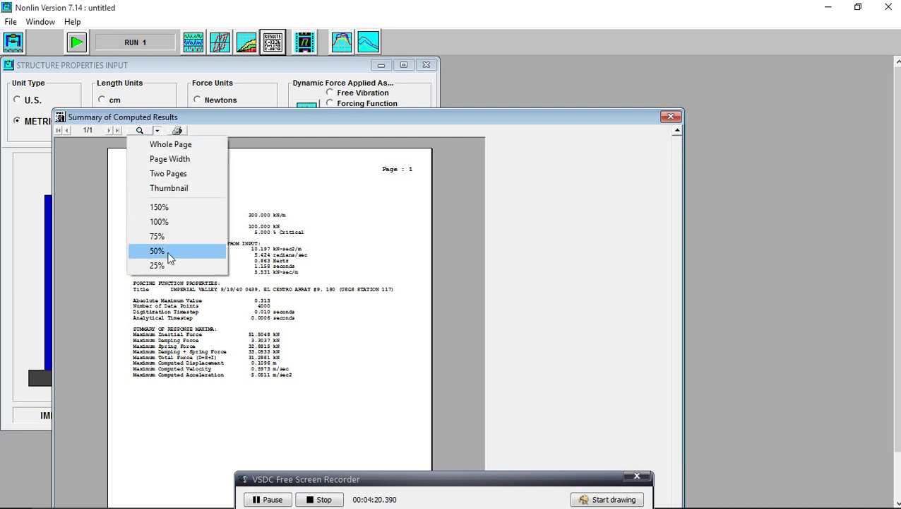
pyautogui.click(164, 211)
pyautogui.scroll(-2, 176, 207)
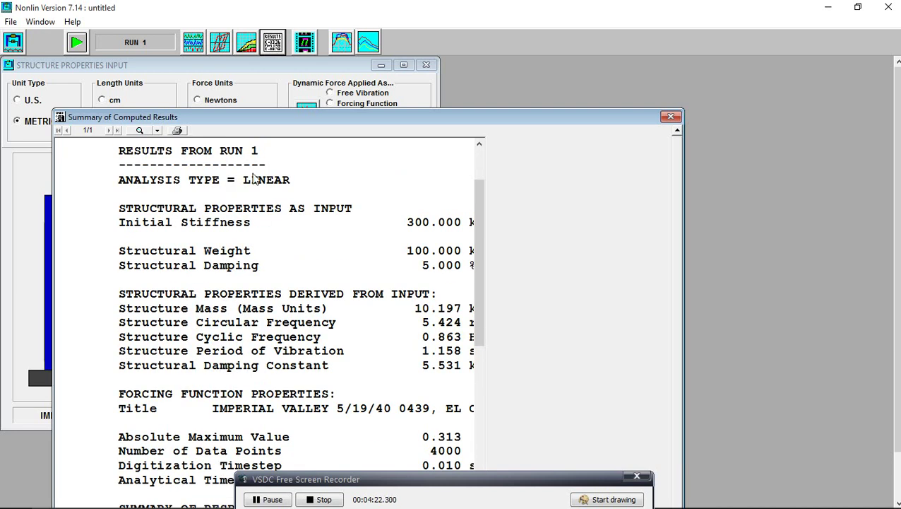
pyautogui.click(155, 131)
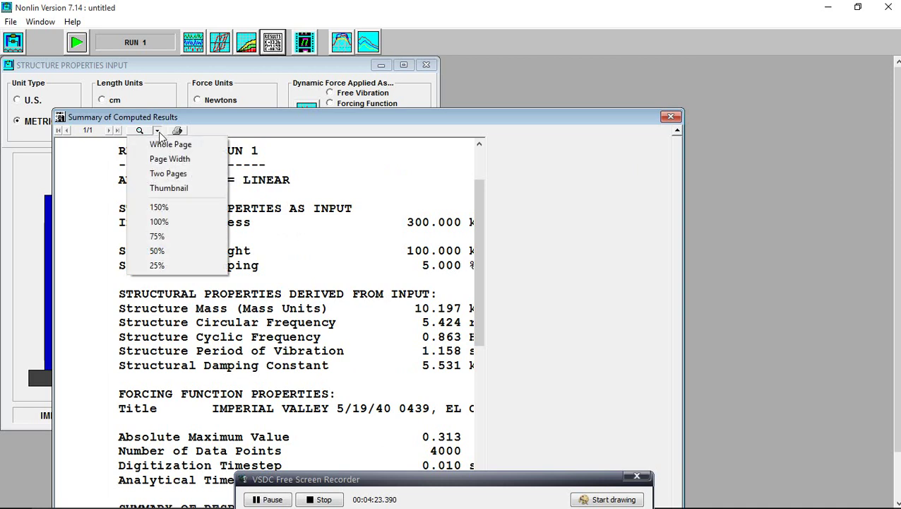
pyautogui.click(164, 223)
pyautogui.scroll(3, 158, 207)
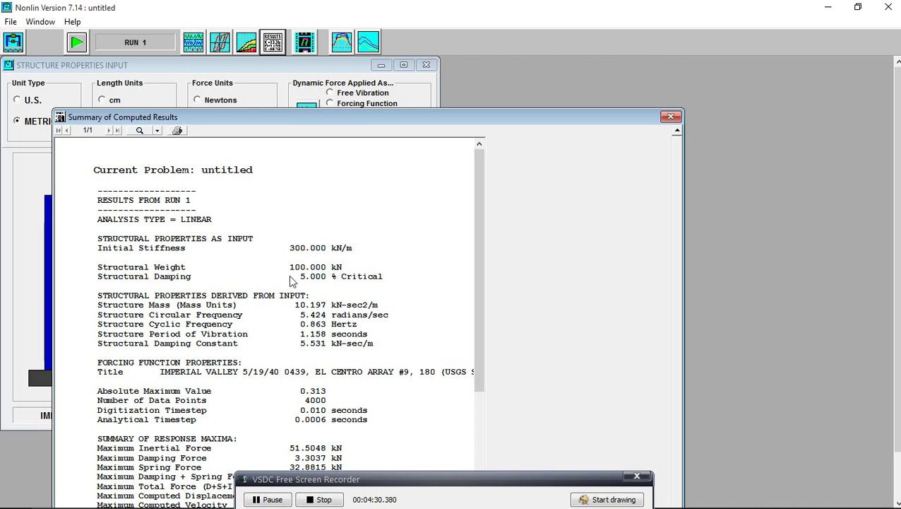
pyautogui.scroll(-3, 341, 287)
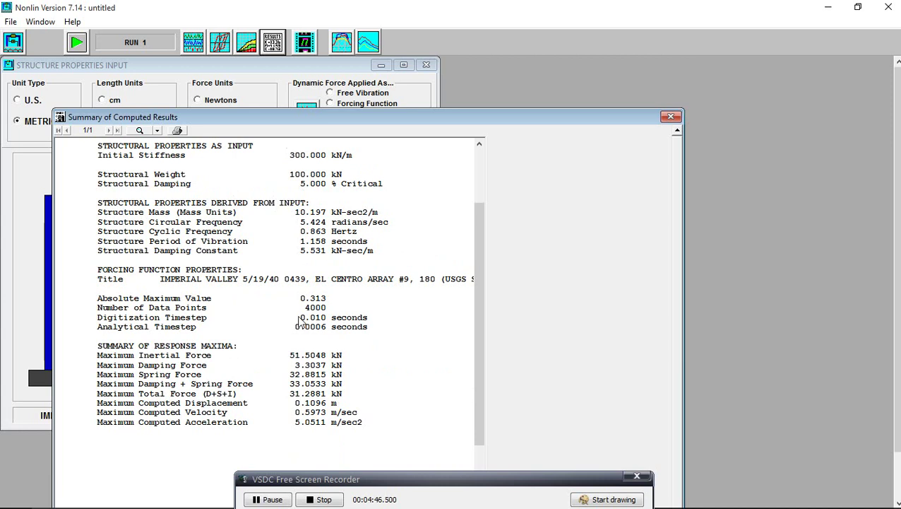
pyautogui.scroll(-1, 297, 317)
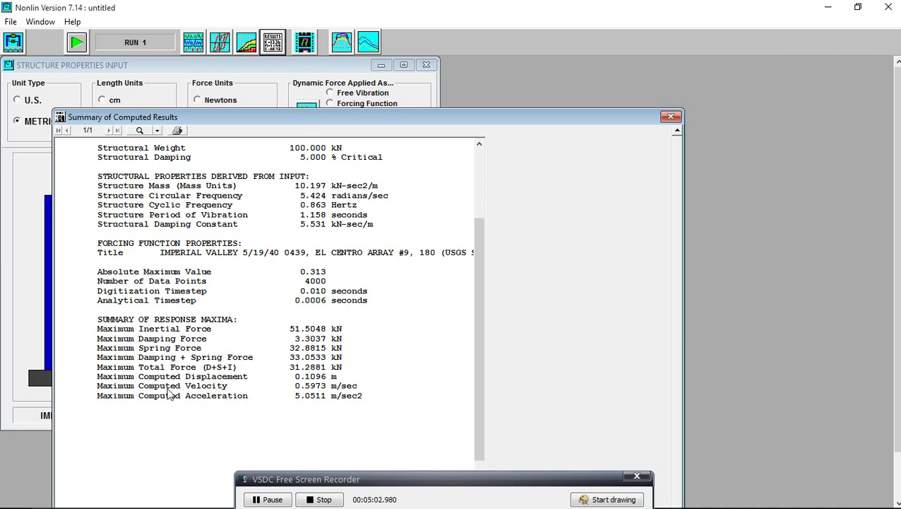
pyautogui.click(670, 118)
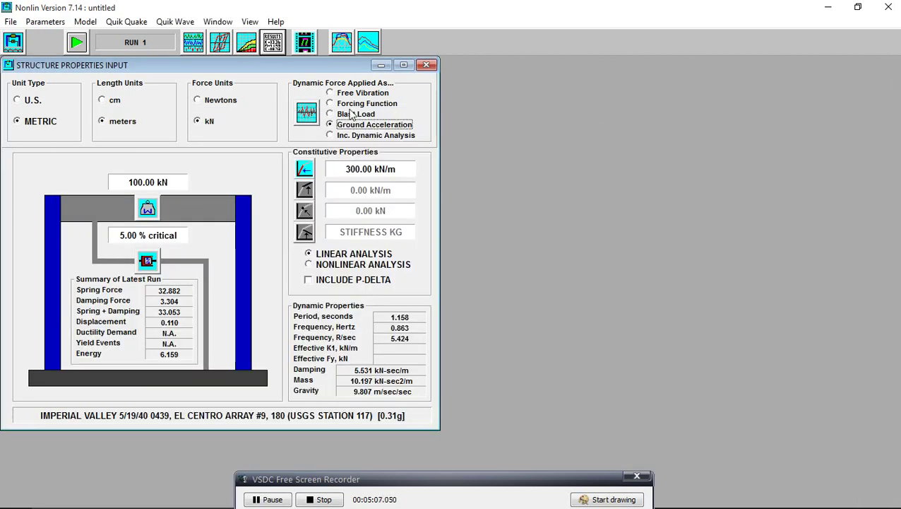
# Play the animation of the structure's response through the full earthquake record and close it.
pyautogui.click(305, 48)
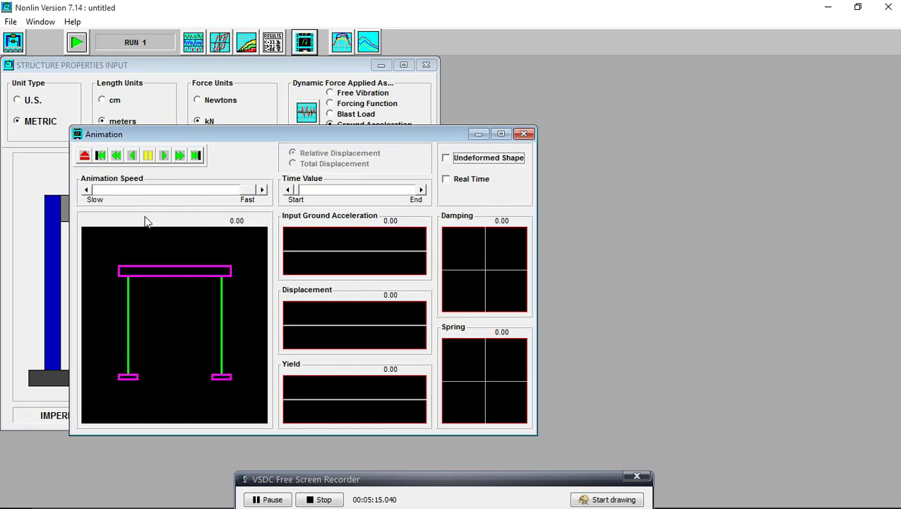
pyautogui.click(166, 156)
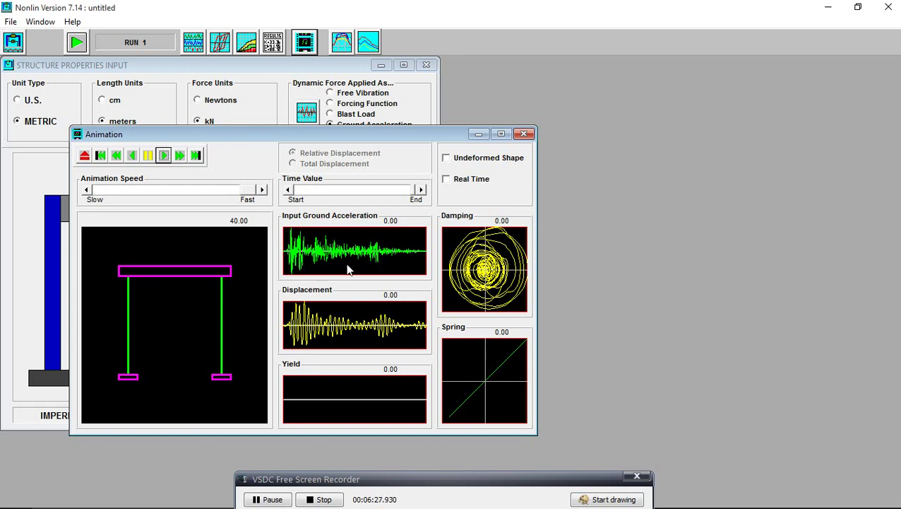
pyautogui.click(524, 135)
# Try to open the response spectrum plots.
pyautogui.click(341, 47)
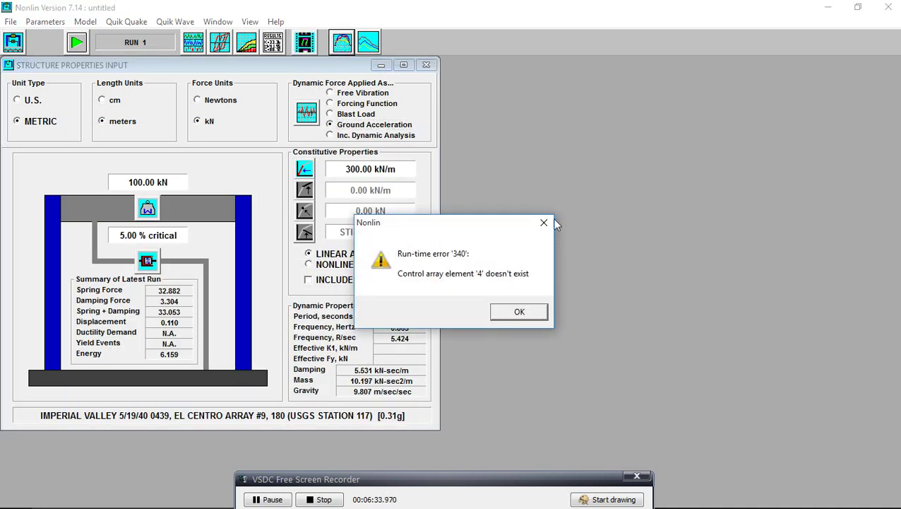
pyautogui.click(547, 225)
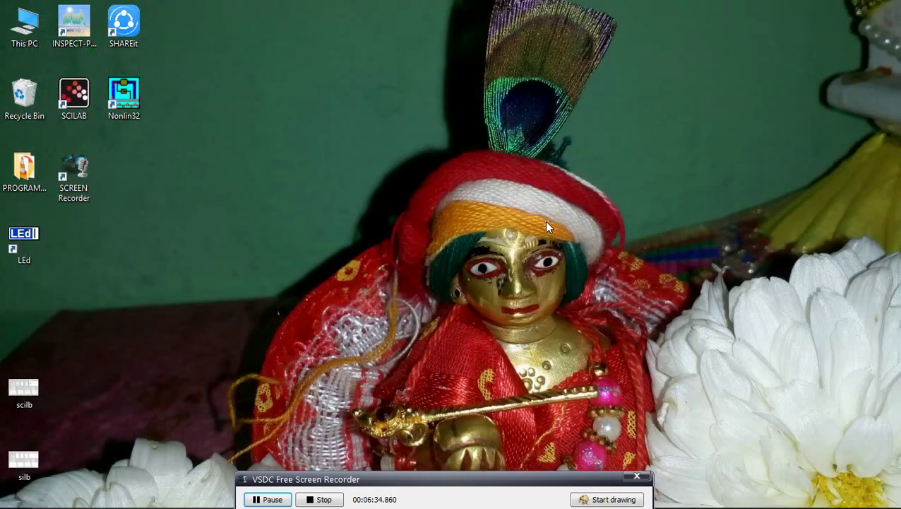
# Relaunch Nonlin32 from the desktop and choose metric units with lengths in meters.
pyautogui.doubleClick(124, 102)
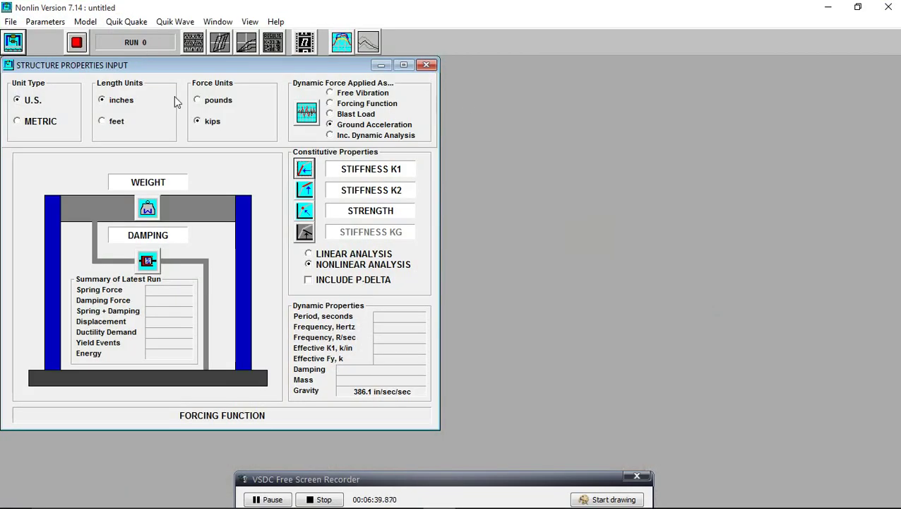
pyautogui.click(18, 122)
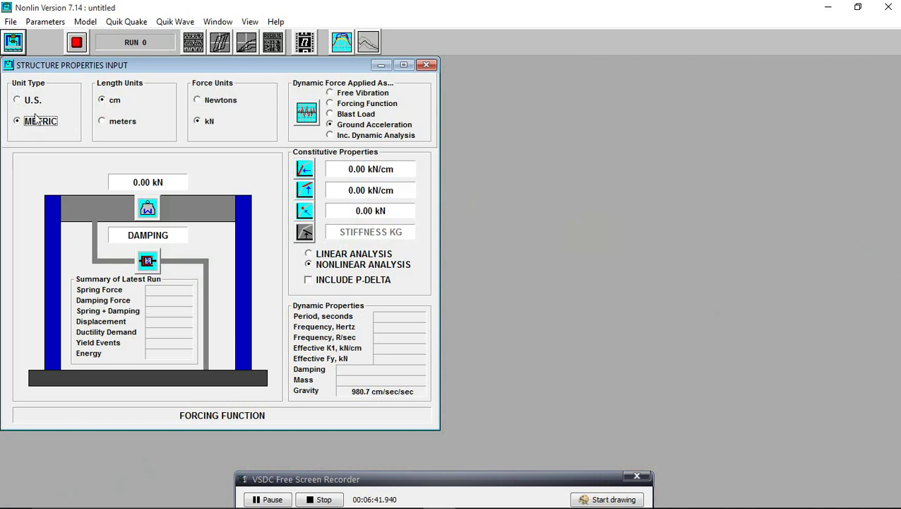
pyautogui.click(101, 121)
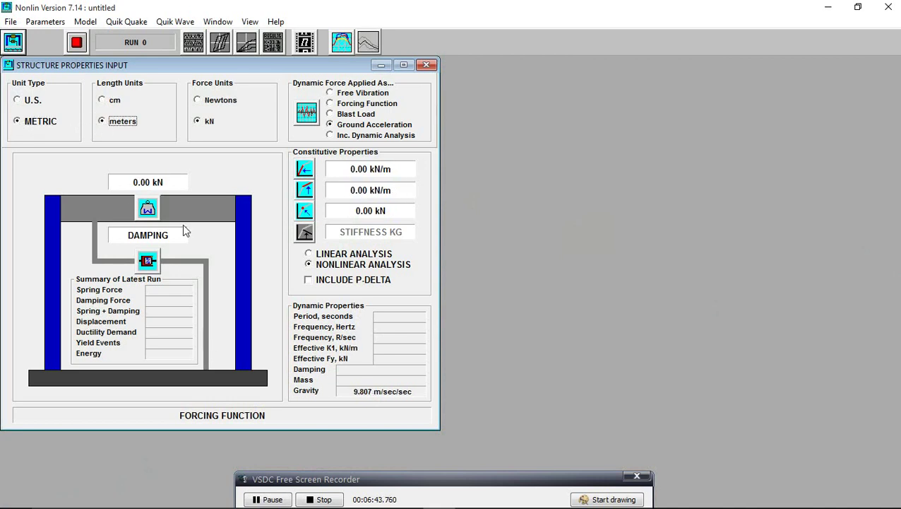
# Set the structural weight to 100 kN and choose linear analysis.
pyautogui.click(149, 210)
pyautogui.write('100')
pyautogui.click(544, 167)
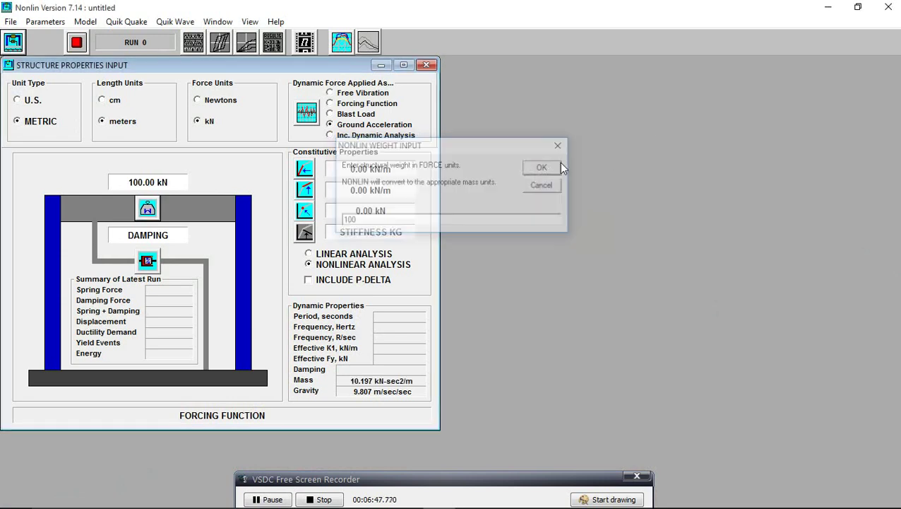
pyautogui.click(309, 254)
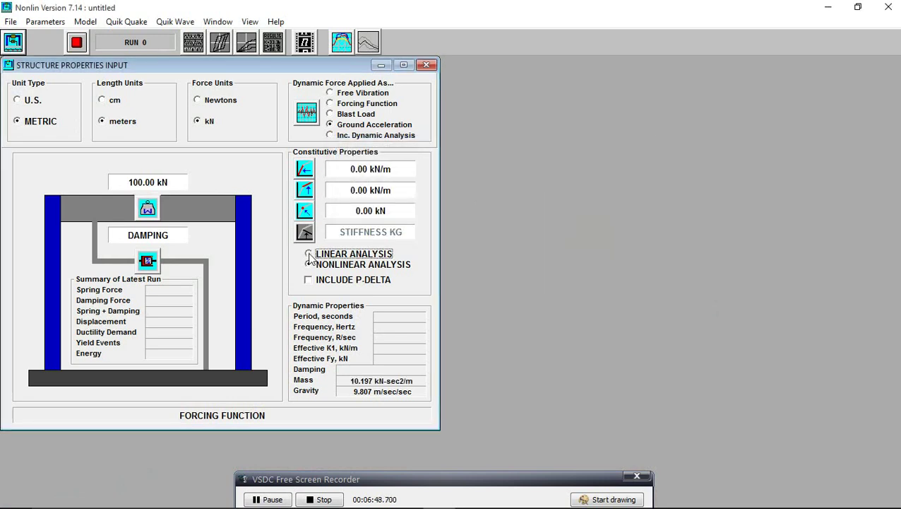
# Set the structural damping to 0% critical and the initial stiffness K1 to 300 kN/m.
pyautogui.click(149, 261)
pyautogui.write('0')
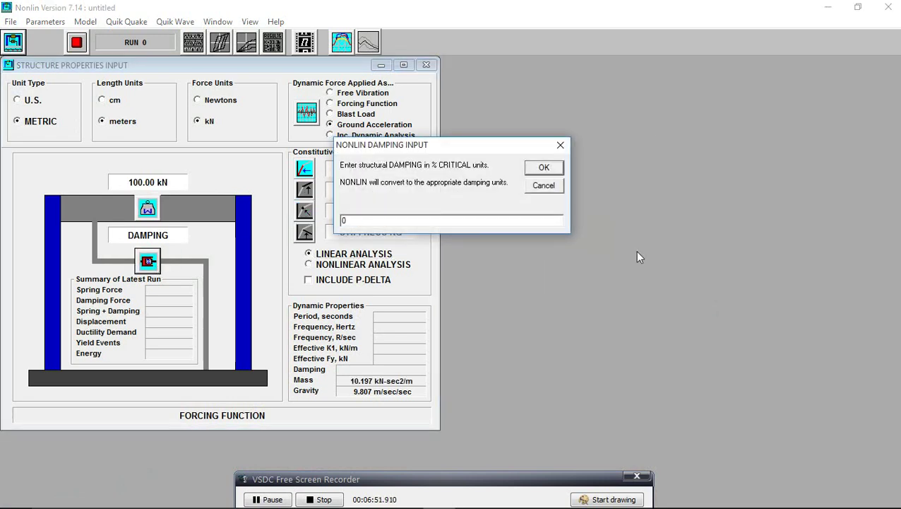
pyautogui.click(553, 173)
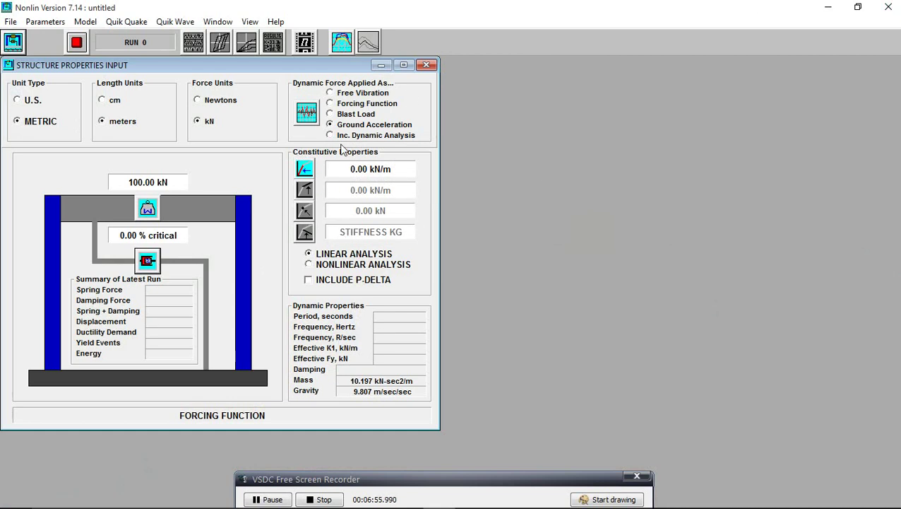
pyautogui.click(305, 169)
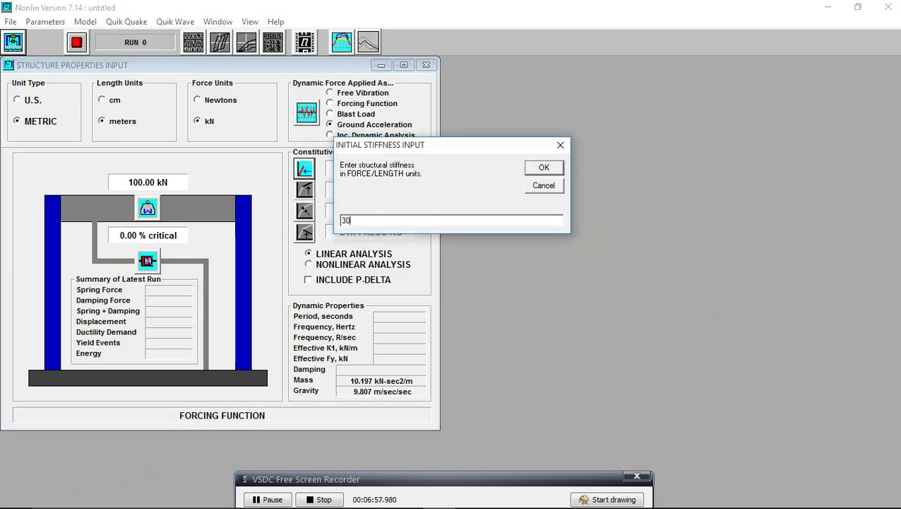
pyautogui.click(547, 171)
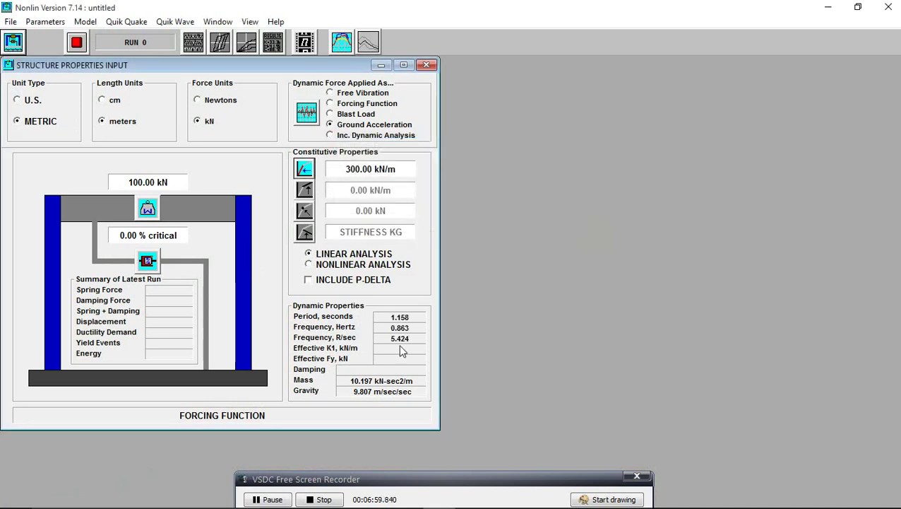
# Load the Imperial Valley 1940 El Centro Array #9, 180 record as ground acceleration and run the analysis.
pyautogui.click(126, 21)
pyautogui.click(171, 418)
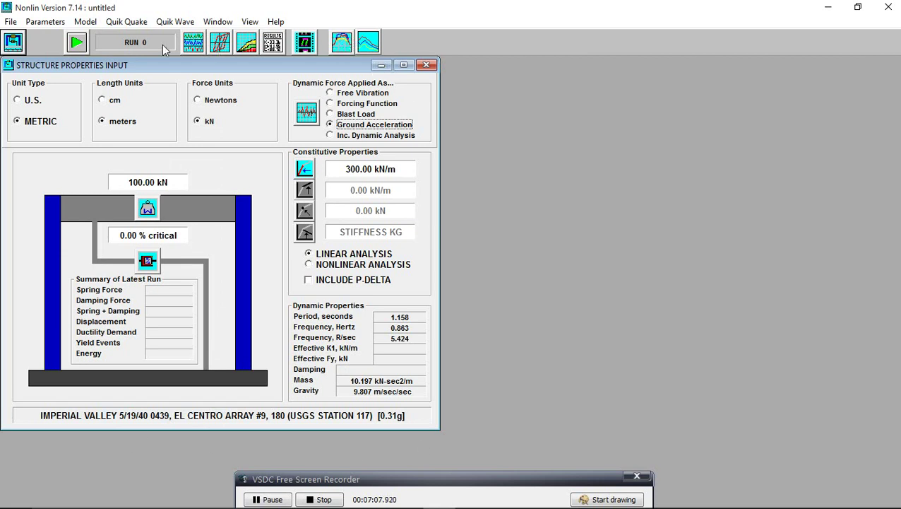
pyautogui.click(77, 45)
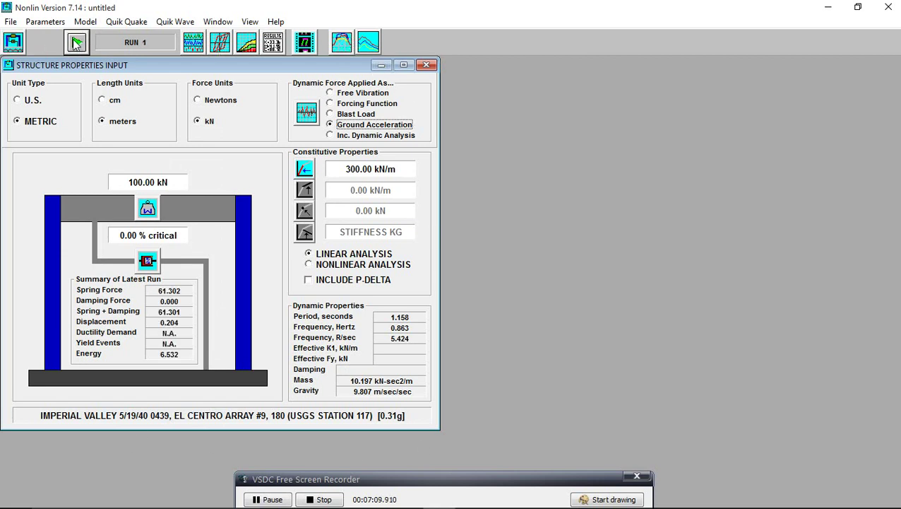
# Open the computed time histories, inspect displacement and relative acceleration in the first graph, and close them.
pyautogui.click(193, 44)
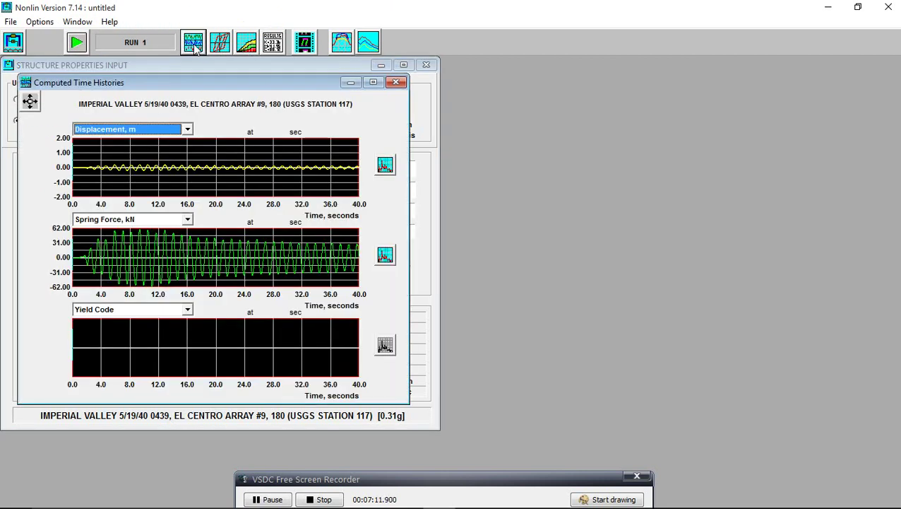
pyautogui.click(188, 131)
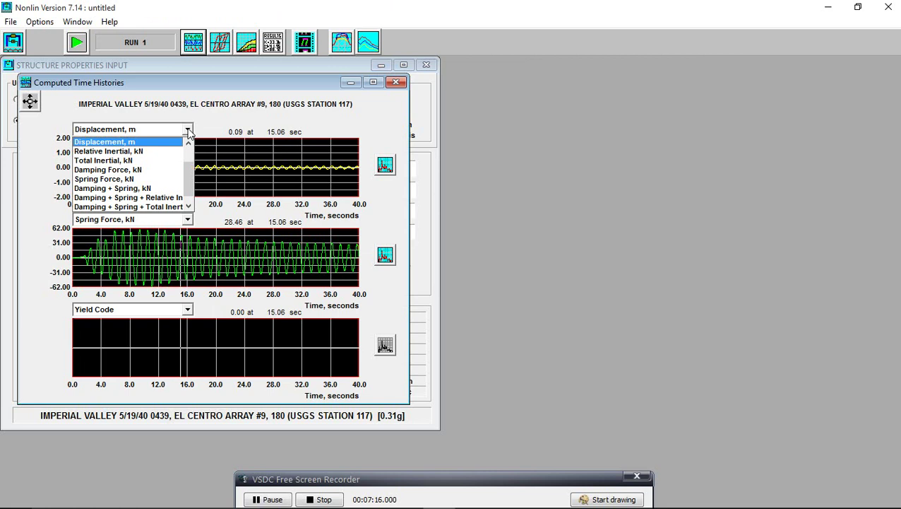
pyautogui.click(188, 132)
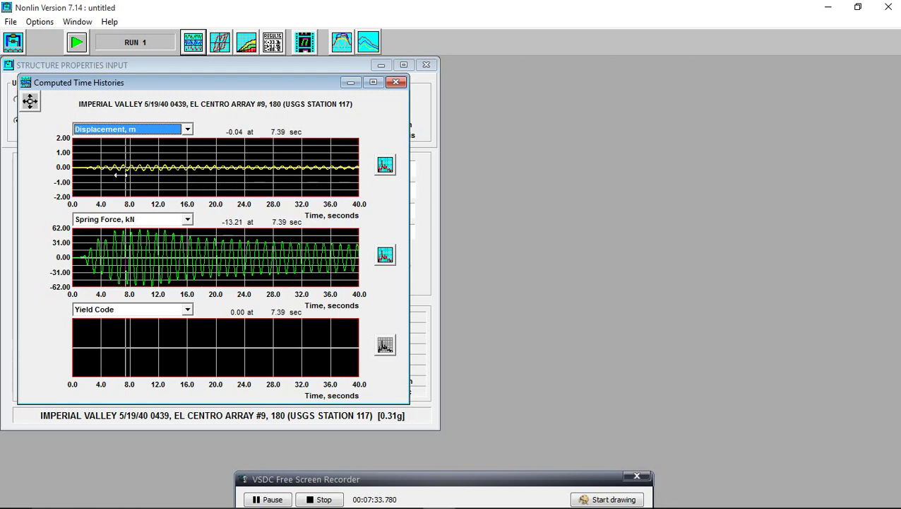
pyautogui.click(189, 130)
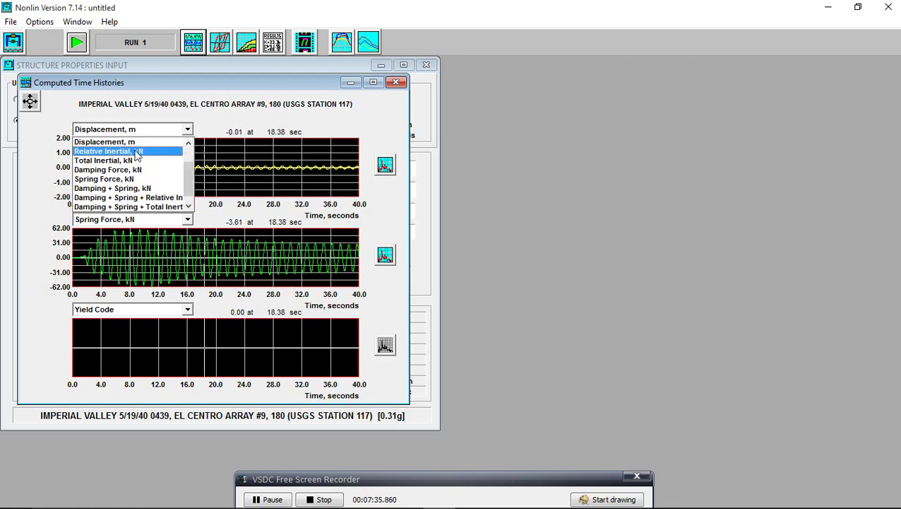
pyautogui.scroll(1, 132, 159)
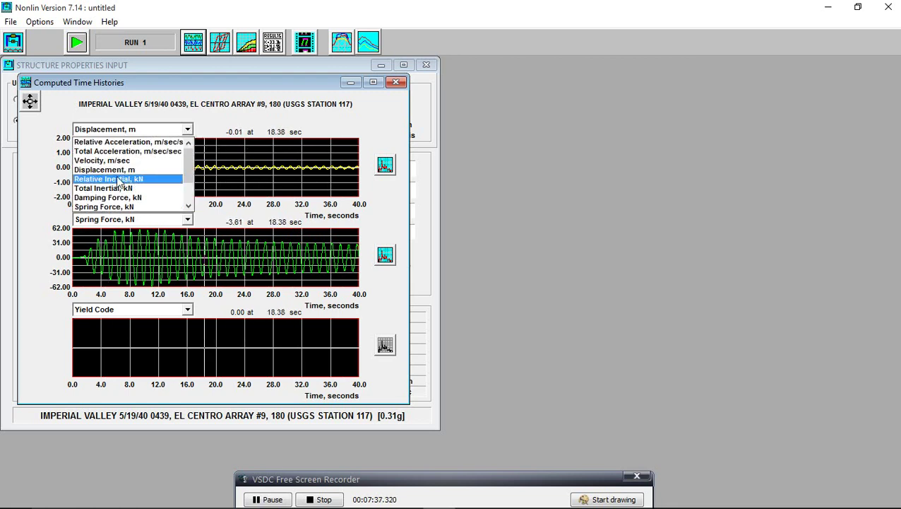
pyautogui.click(127, 142)
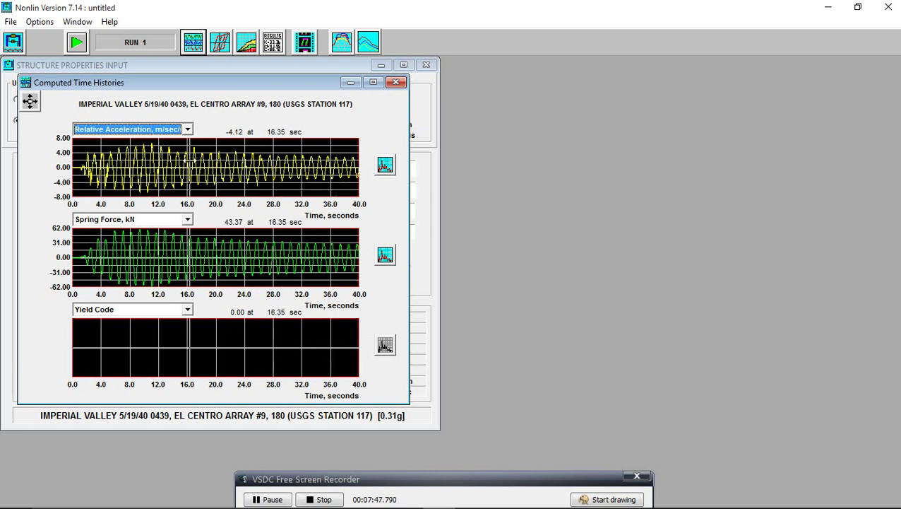
pyautogui.click(397, 83)
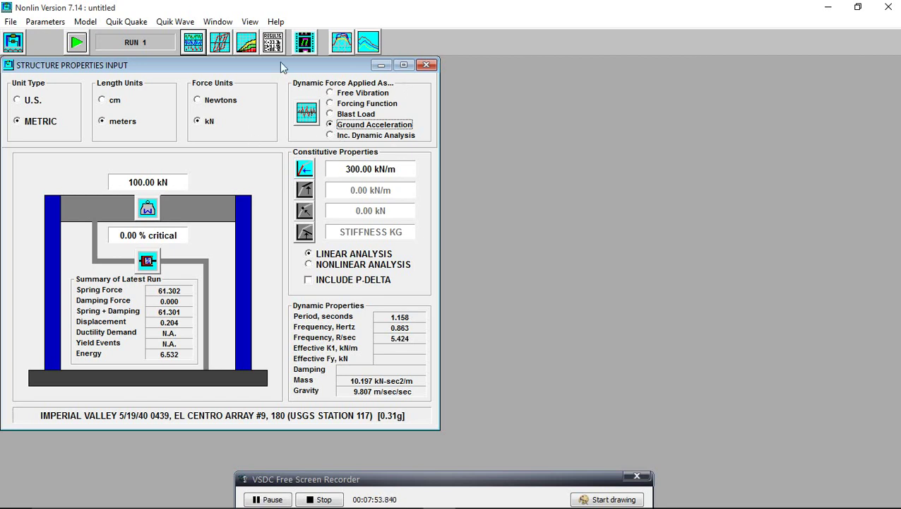
# Play the undamped structure's response animation to the end of the record and close it.
pyautogui.click(304, 44)
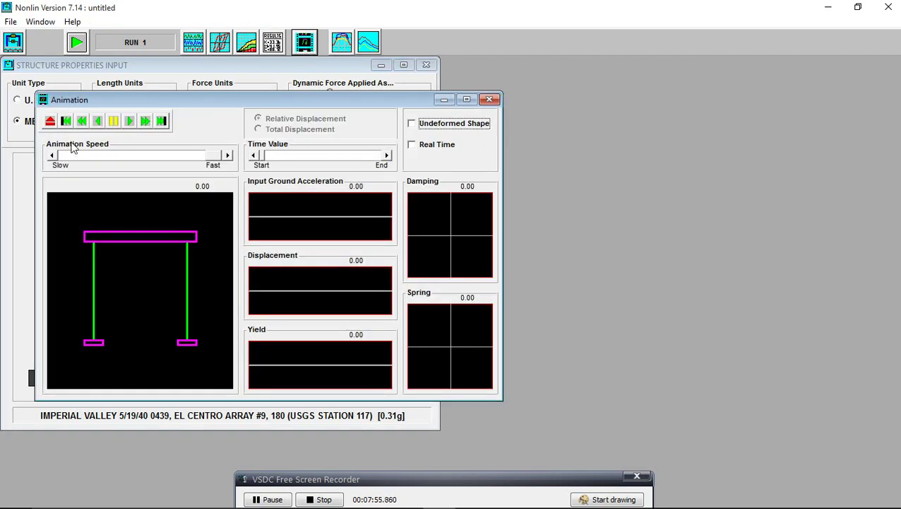
pyautogui.click(132, 120)
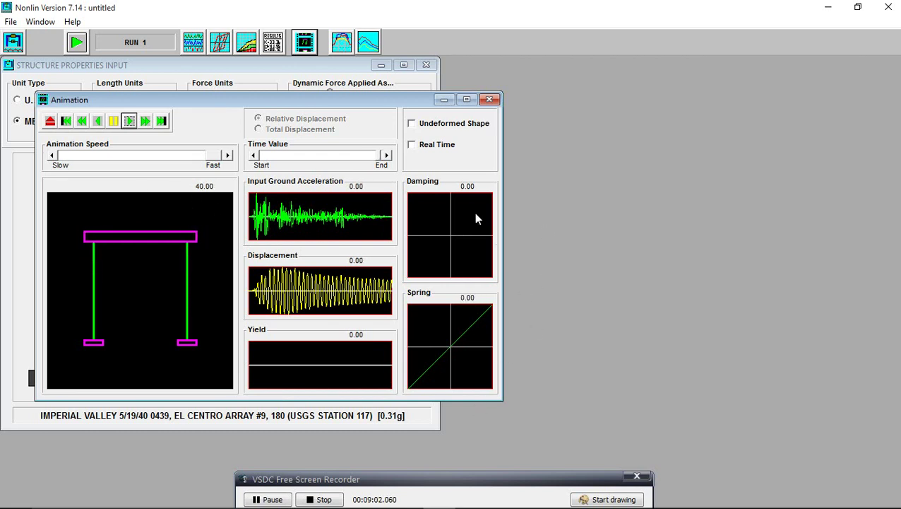
pyautogui.click(492, 99)
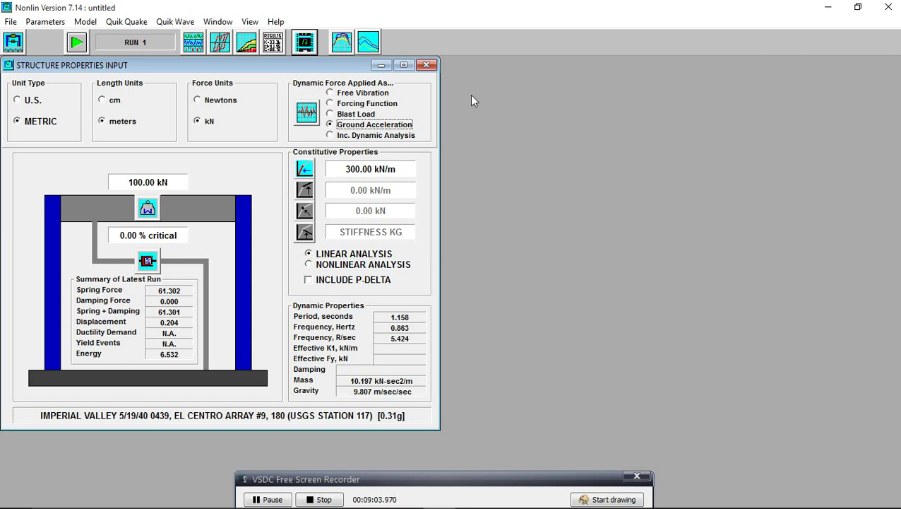
# View the displacement ductility plot settings, close them, and try to open the response spectrum plots.
pyautogui.click(368, 42)
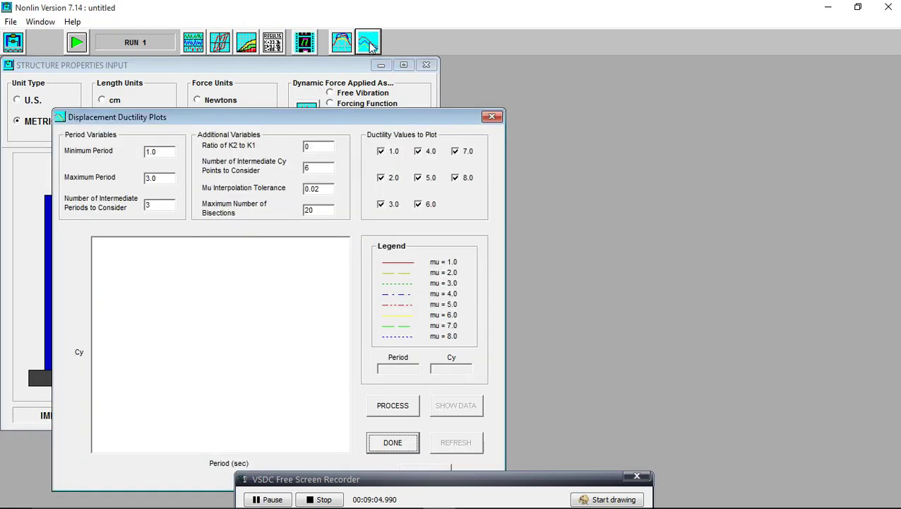
pyautogui.click(493, 117)
pyautogui.click(342, 42)
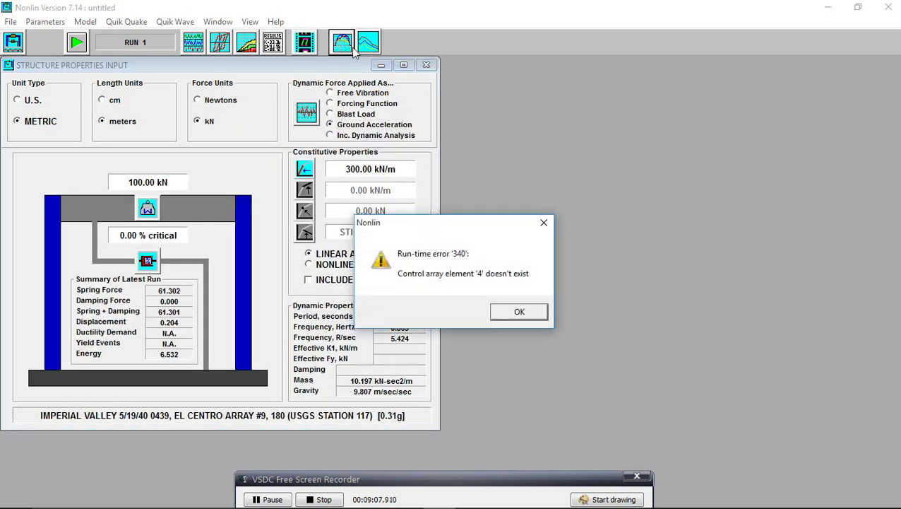
pyautogui.click(544, 223)
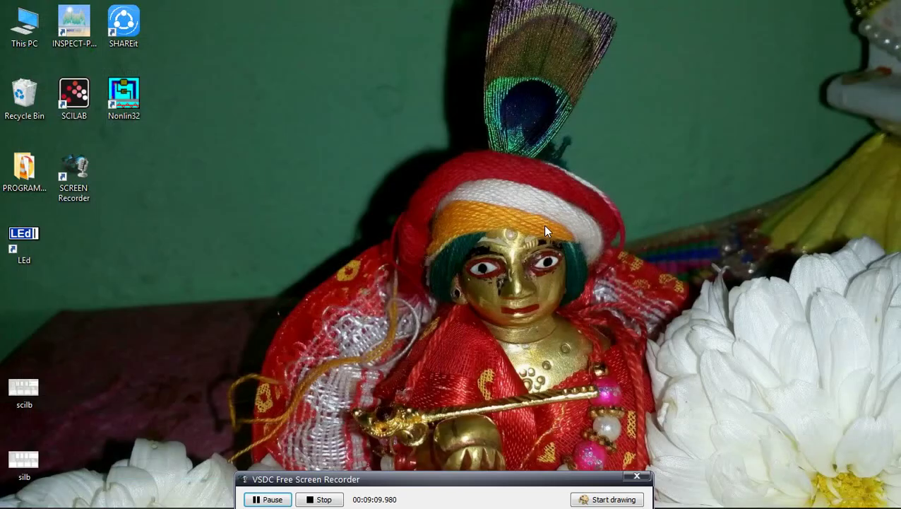